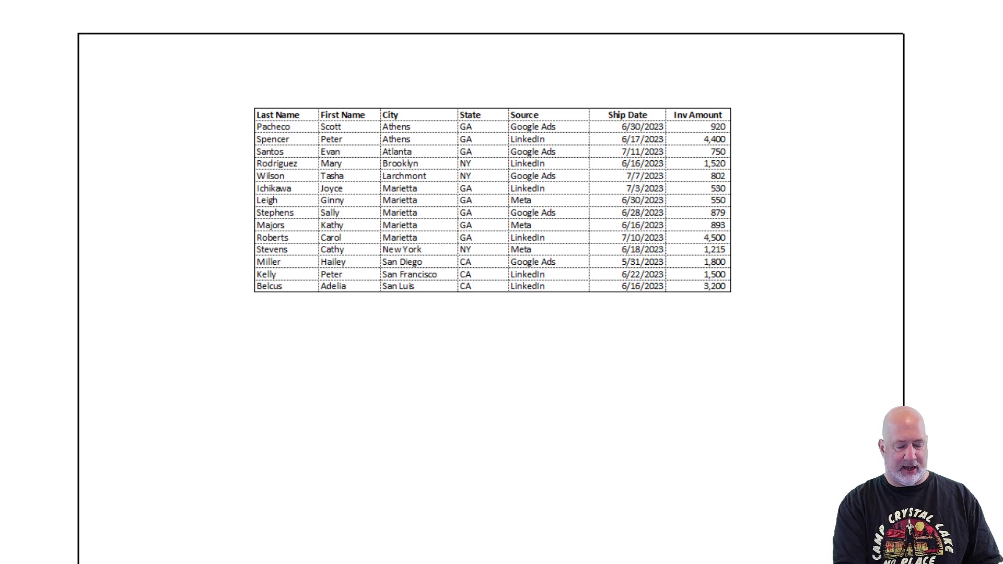
# Close Print Preview and return to the customer list worksheet
pyautogui.press('Escape')
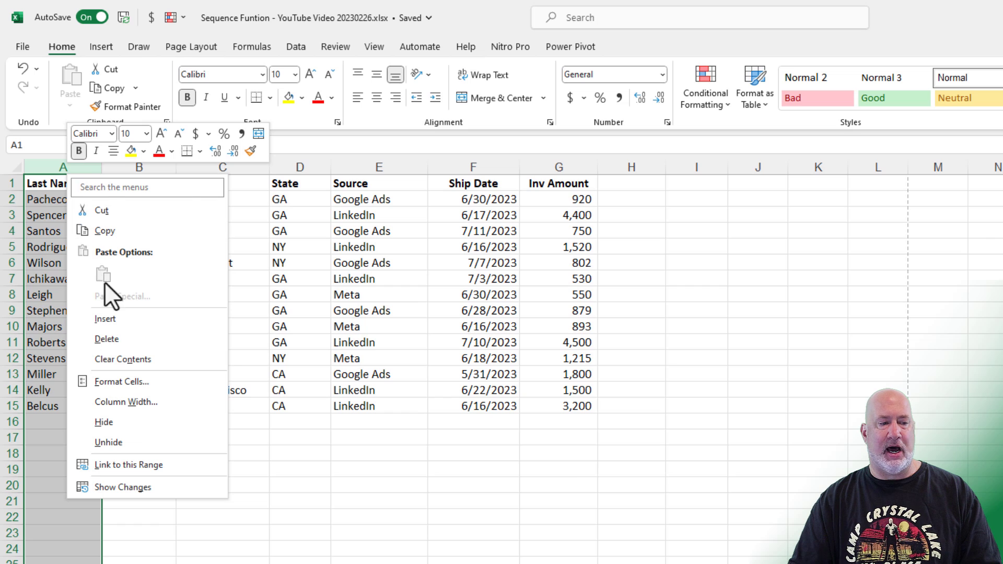
# Insert a Number column before Last Name, copying the header formatting, widened and centred
pyautogui.click(123, 320)
pyautogui.click(71, 188)
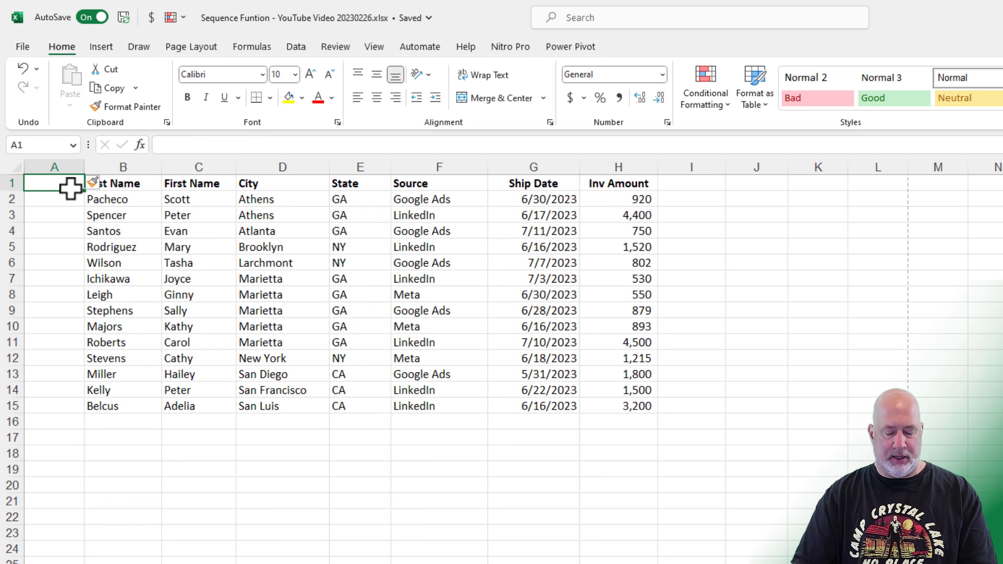
pyautogui.write('Number')
pyautogui.press('Return')
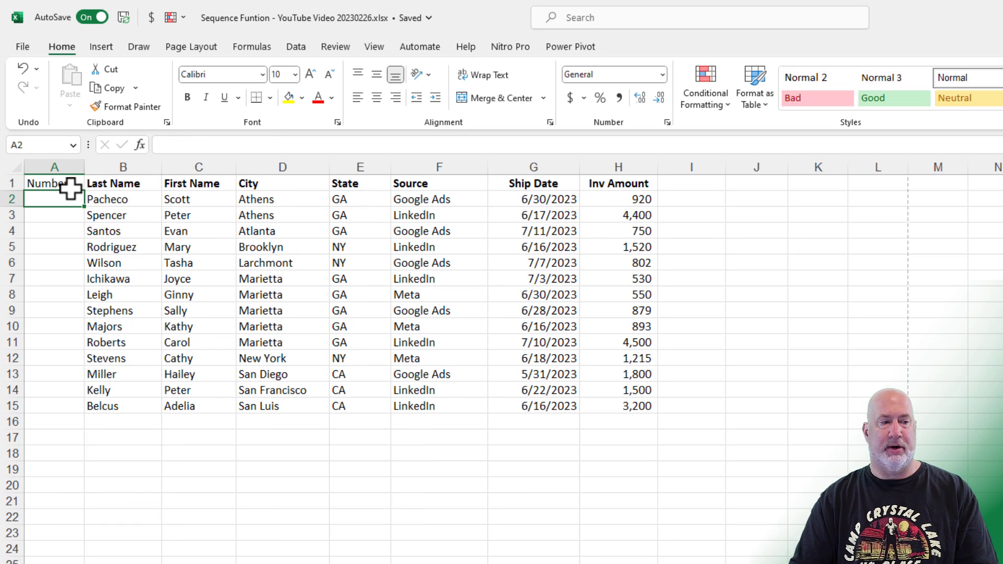
pyautogui.click(117, 183)
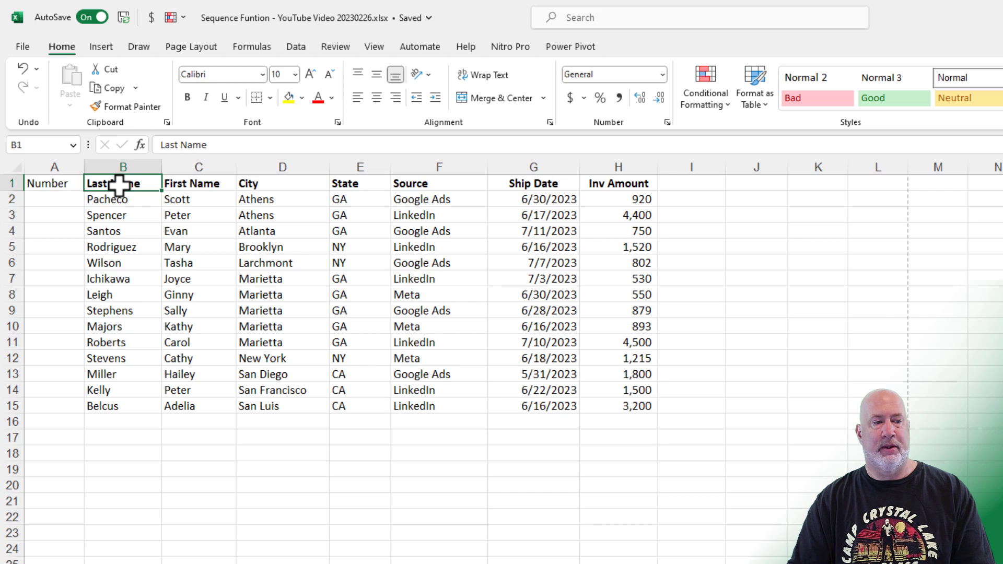
pyautogui.click(123, 108)
pyautogui.click(69, 183)
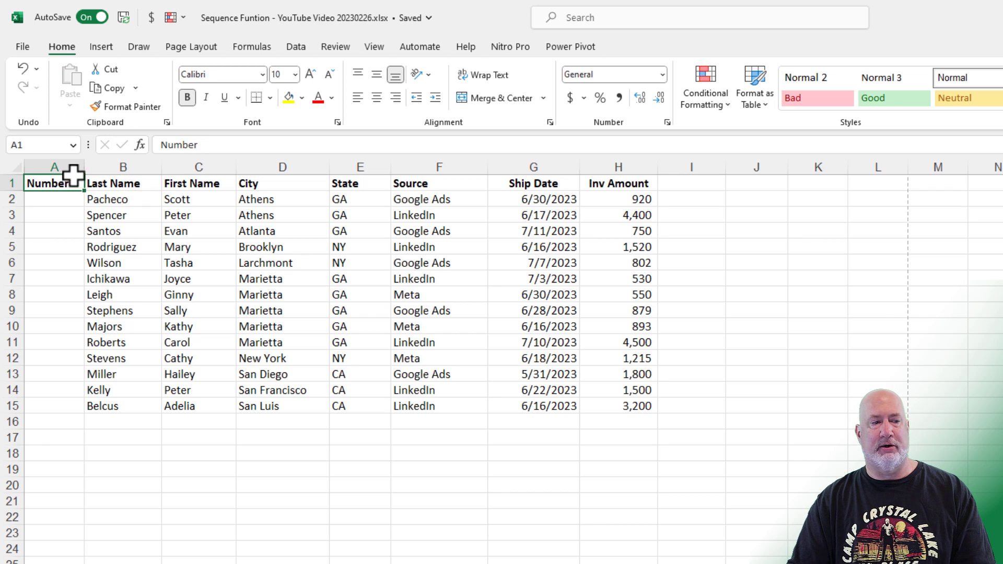
pyautogui.moveTo(84, 167); pyautogui.dragTo(143, 166)
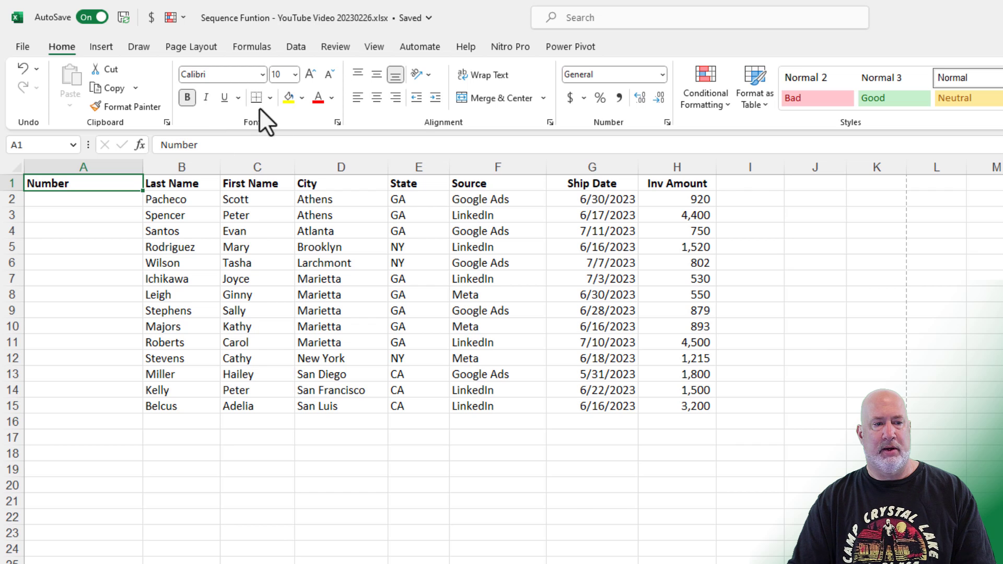
pyautogui.click(376, 98)
# Enter 1 in A2, then clear the test numbers 2–4 typed below it
pyautogui.click(131, 202)
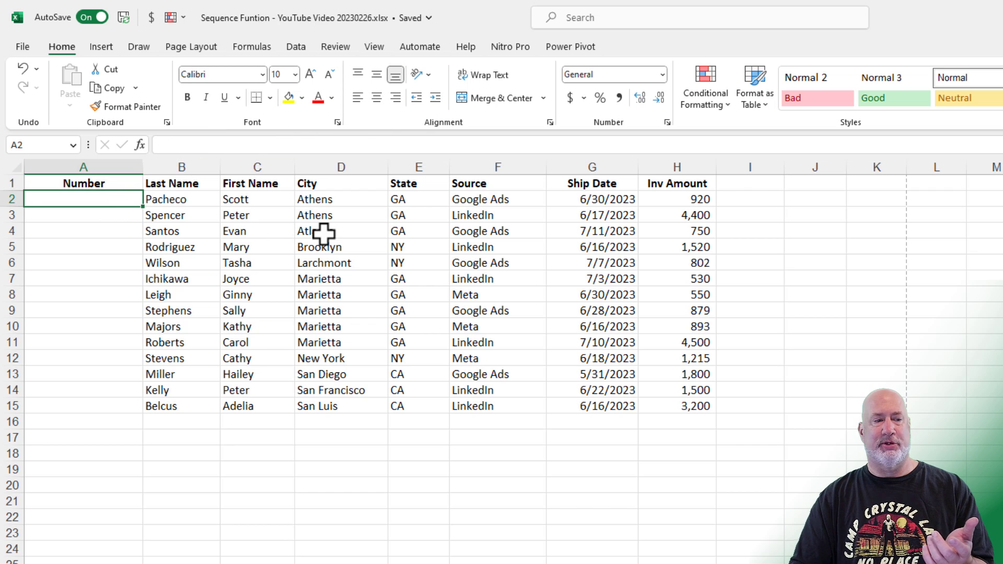
pyautogui.write('1')
pyautogui.press('Return')
pyautogui.write('2')
pyautogui.press('Return')
pyautogui.write('3')
pyautogui.press('Return')
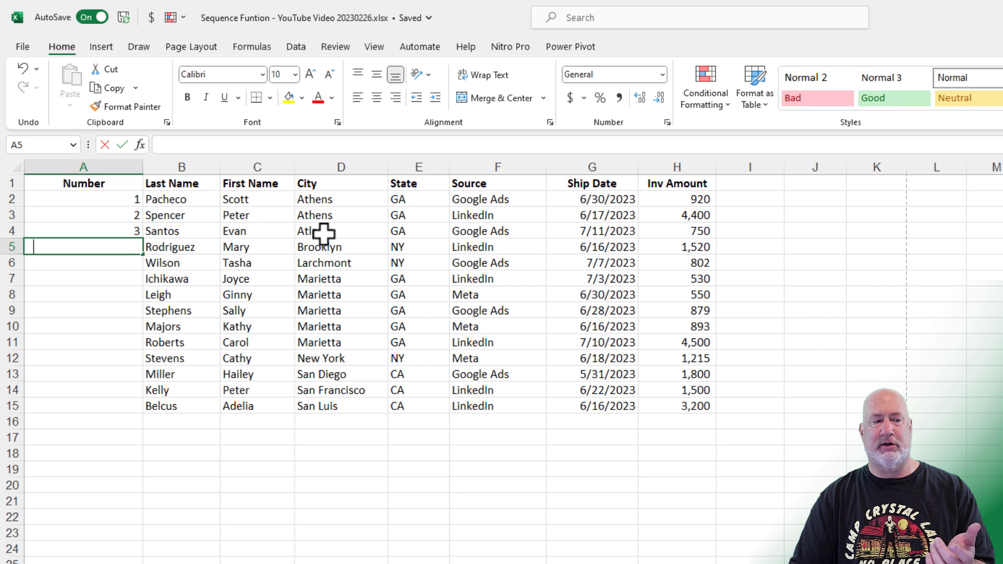
pyautogui.write('4')
pyautogui.press('Return')
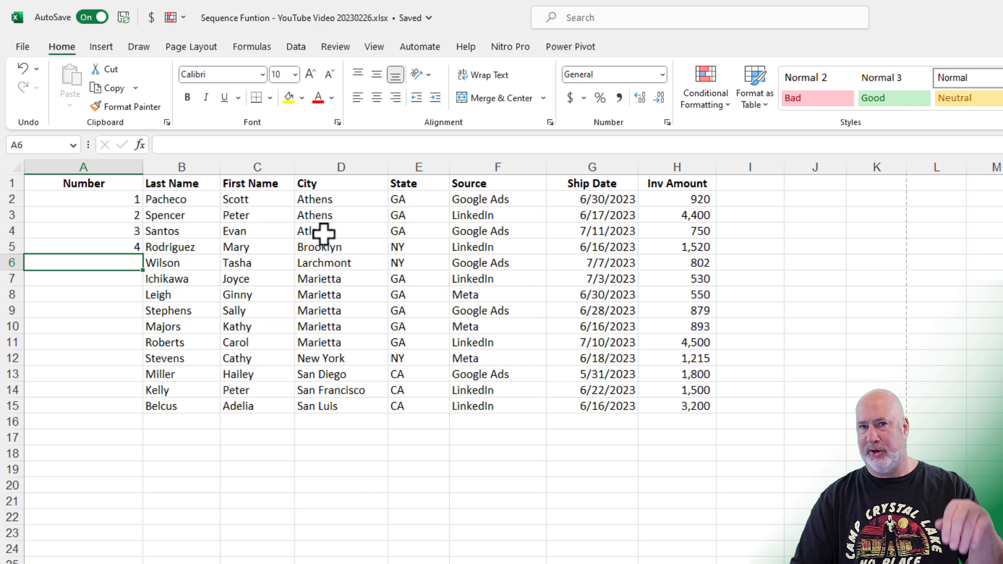
pyautogui.press('Up')
pyautogui.press('Up')
pyautogui.press('Up')
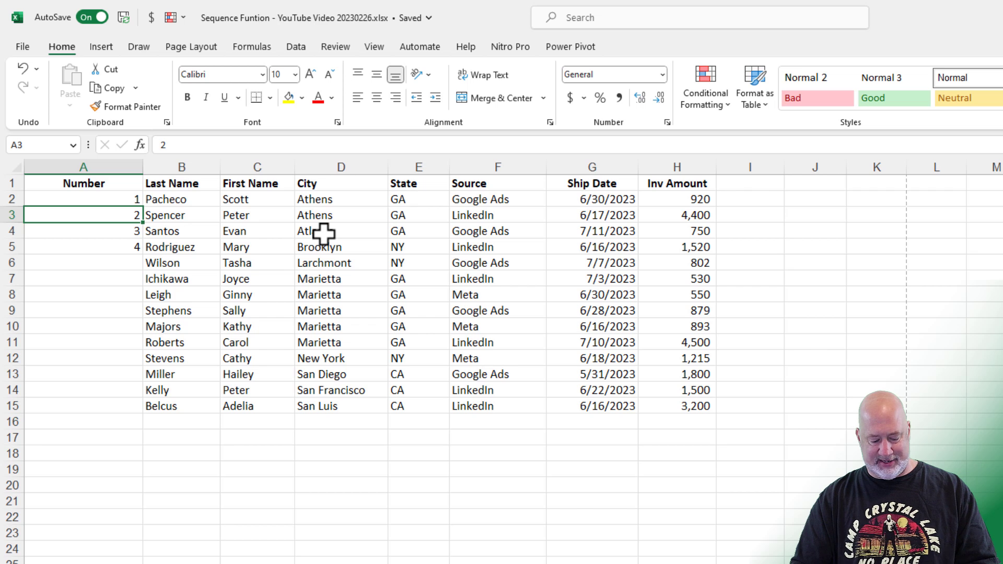
pyautogui.hotkey('shift', 'Down')
pyautogui.hotkey('shift', 'Down')
pyautogui.hotkey('shift', 'Down')
pyautogui.press('Delete')
pyautogui.press('Up')
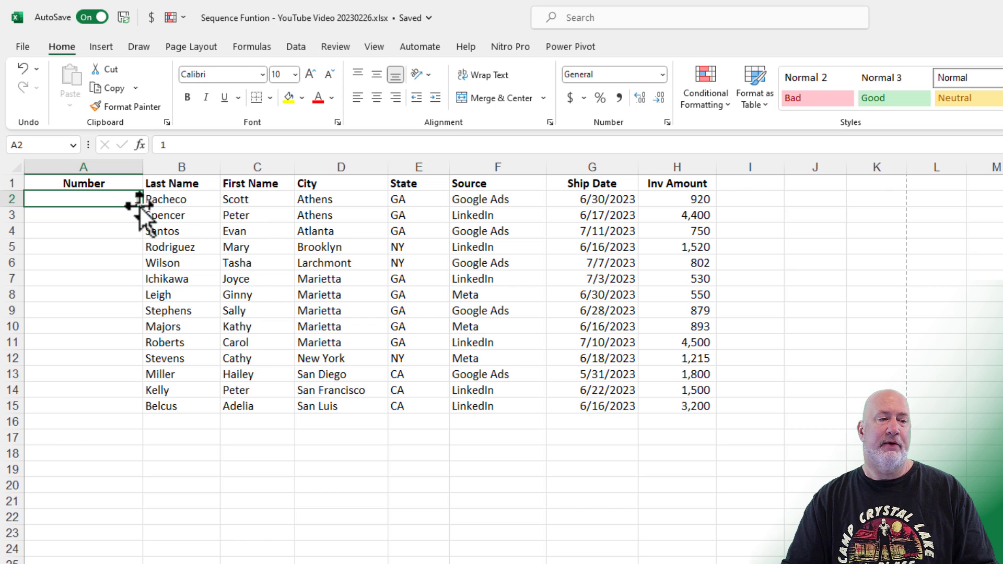
pyautogui.moveTo(146, 209); pyautogui.dragTo(148, 412)
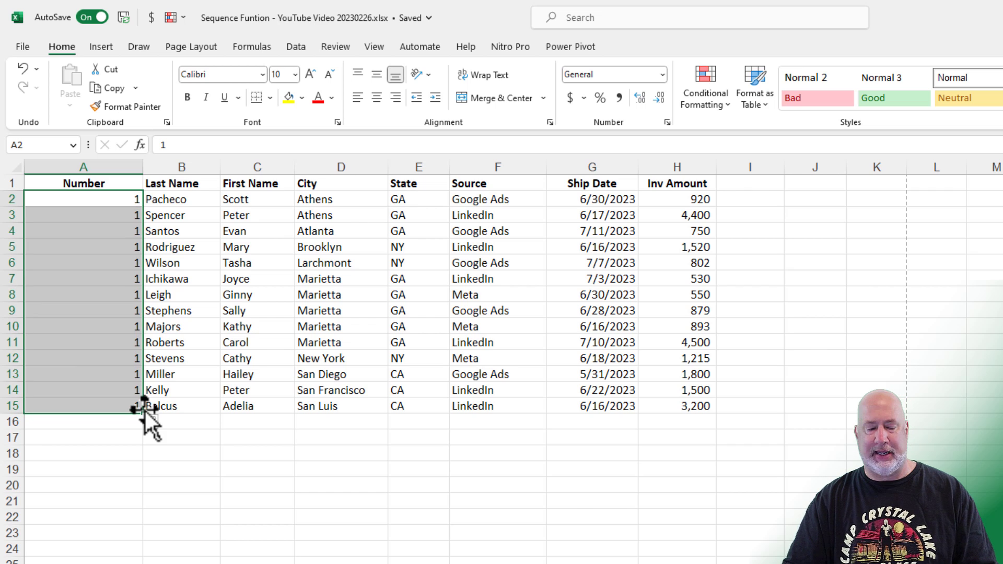
pyautogui.hotkey('ctrl', 'z')
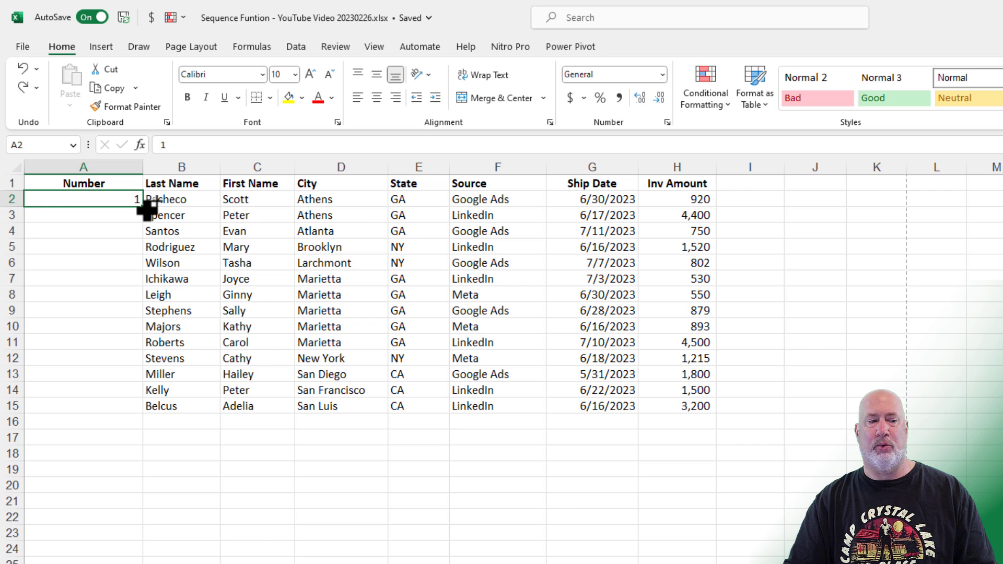
pyautogui.moveTo(146, 209); pyautogui.dragTo(147, 410)
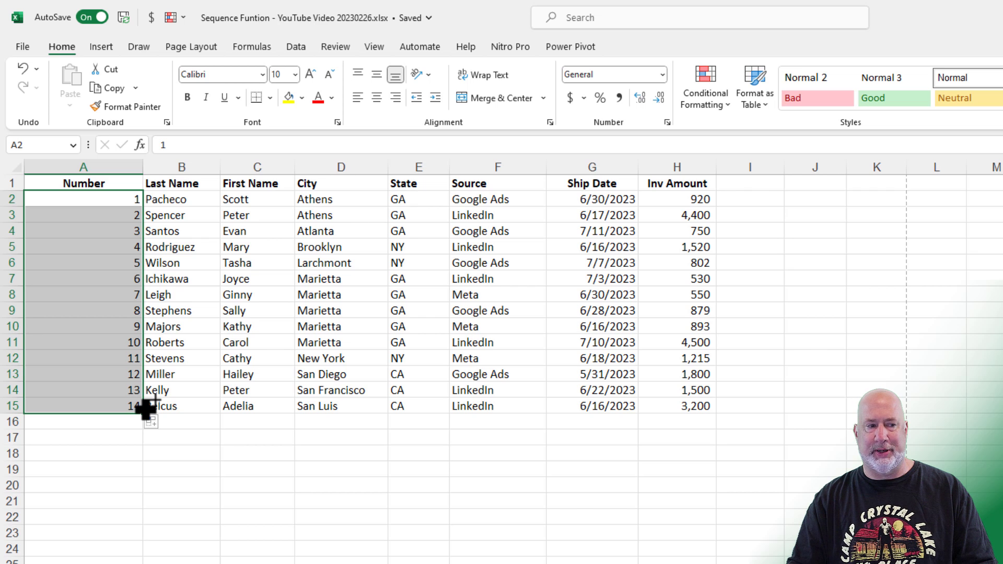
pyautogui.hotkey('ctrl', 'z')
pyautogui.click(128, 215)
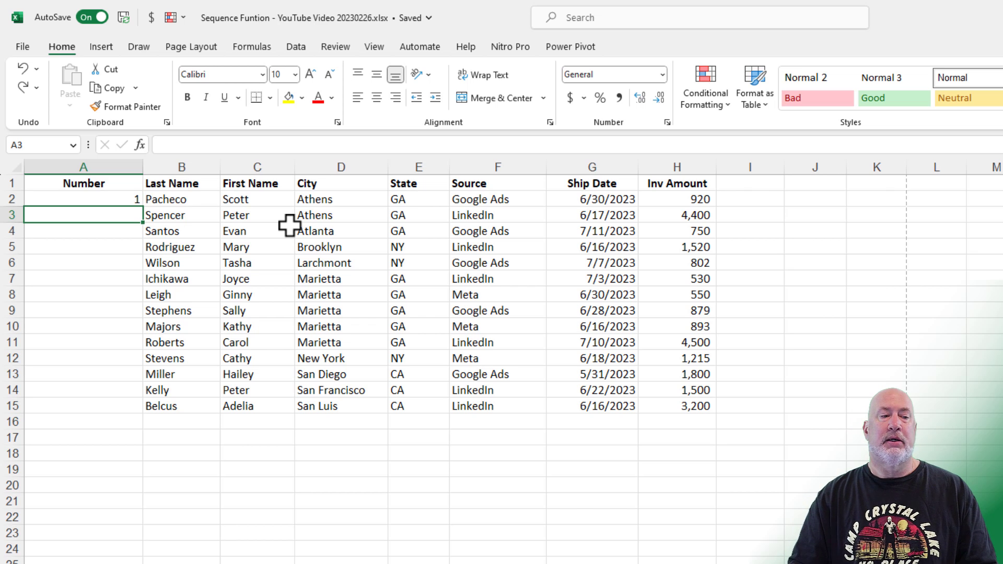
# Enter 2 in A3 and auto-fill the 1, 2 series down to row 15
pyautogui.write('2')
pyautogui.press('Return')
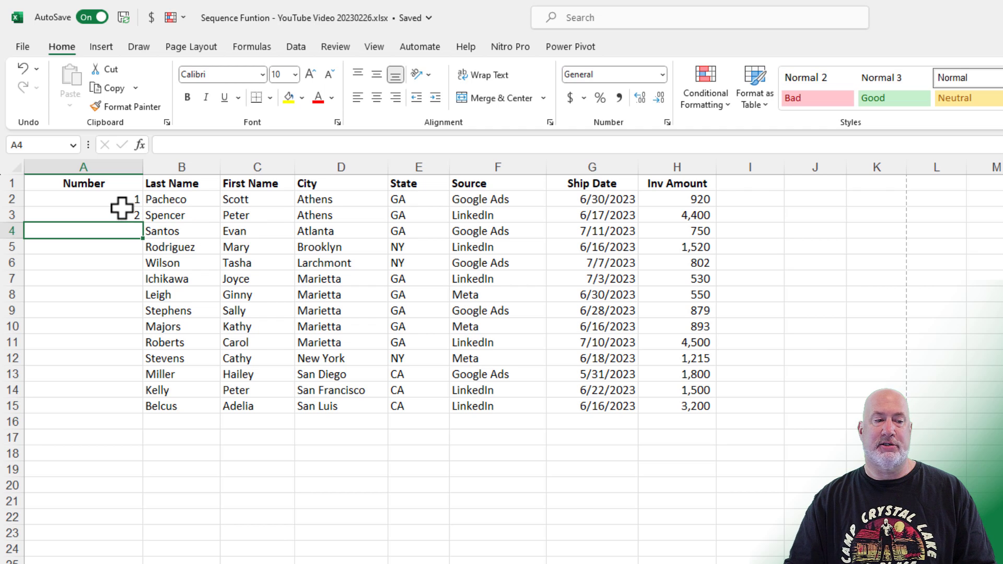
pyautogui.click(127, 200)
pyautogui.moveTo(128, 200); pyautogui.dragTo(124, 216)
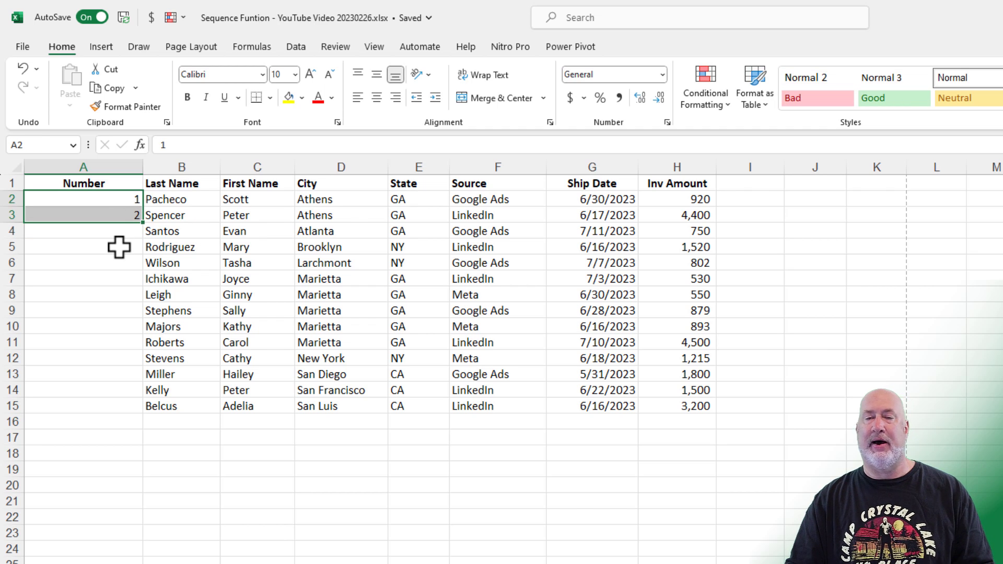
pyautogui.doubleClick(146, 225)
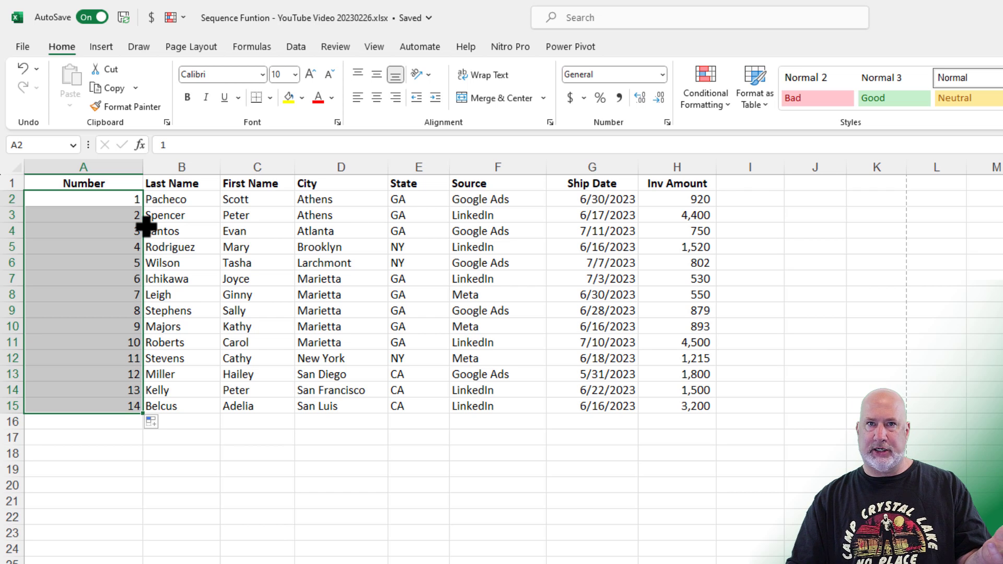
pyautogui.click(115, 232)
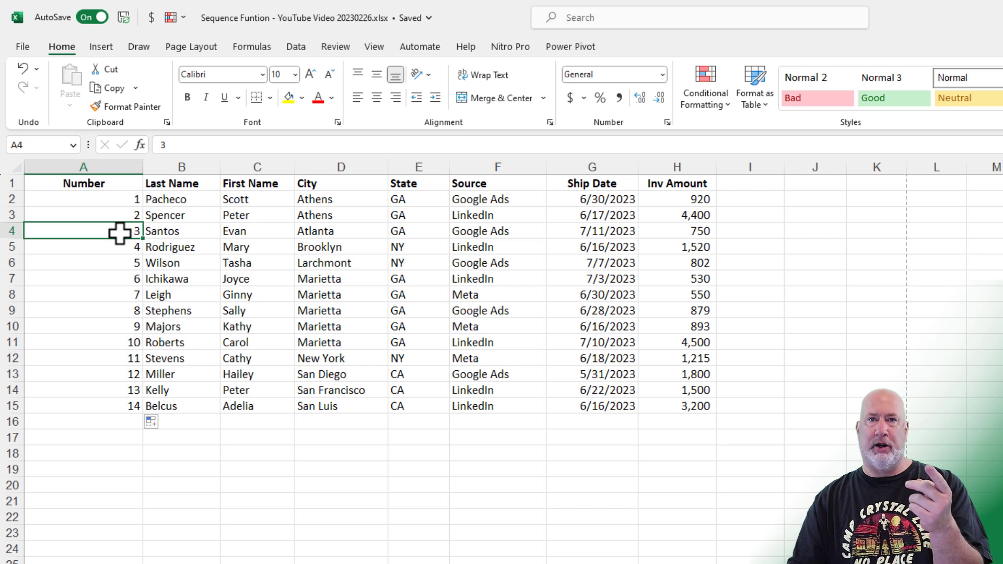
# Delete the Rodriguez row to test the numbering, undo it, and select the column A numbers
pyautogui.click(106, 265)
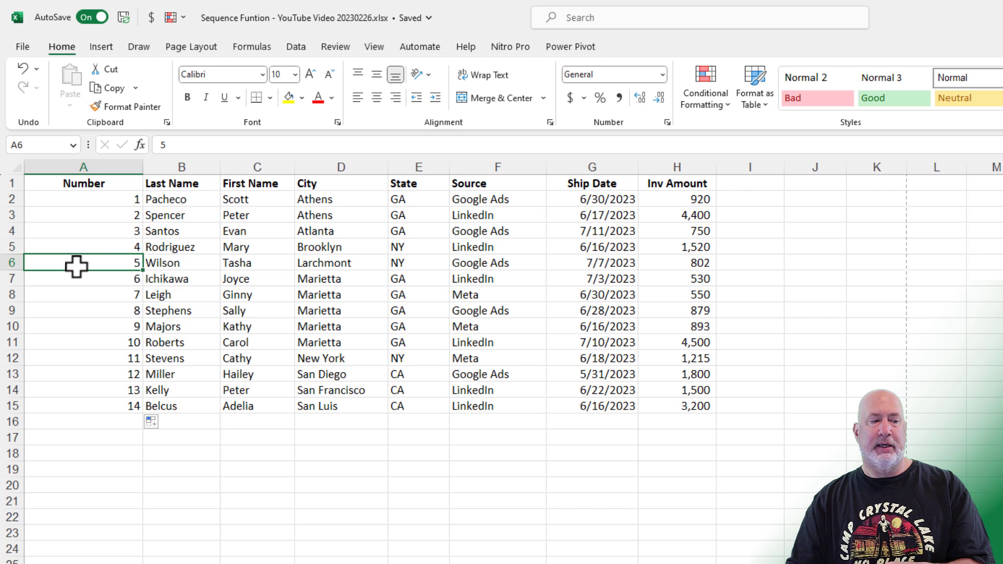
pyautogui.rightClick(12, 246)
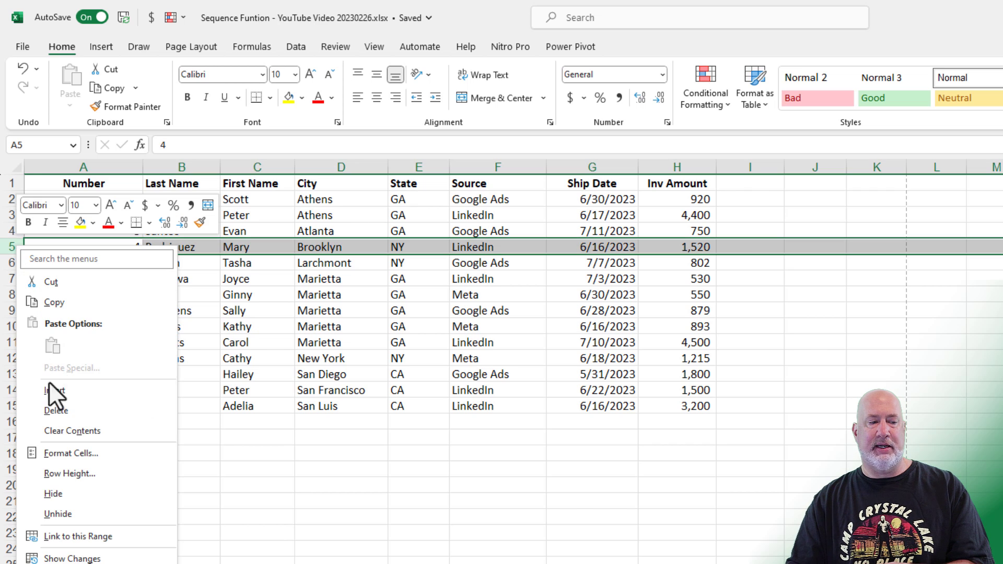
pyautogui.click(51, 409)
pyautogui.click(266, 279)
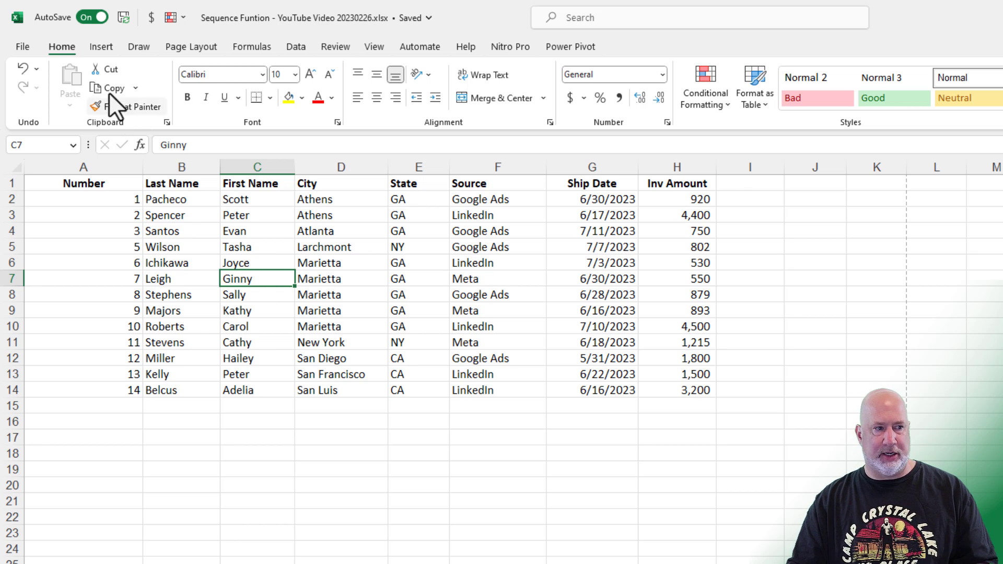
pyautogui.click(23, 68)
pyautogui.click(81, 244)
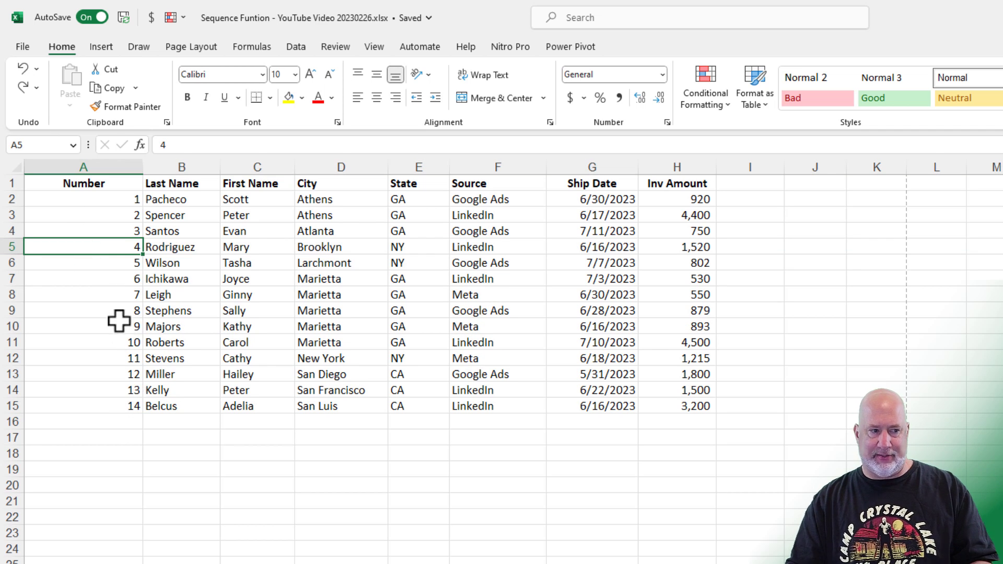
pyautogui.moveTo(117, 199); pyautogui.dragTo(119, 405)
# Clear the numbers, put 1 in A2, and fill a column series stopping at 14
pyautogui.press('Delete')
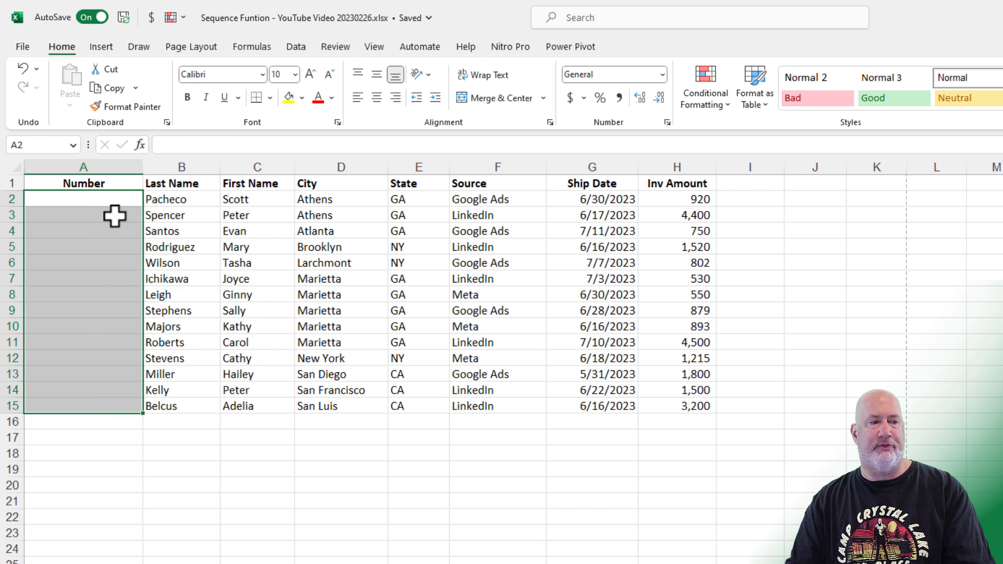
pyautogui.click(122, 200)
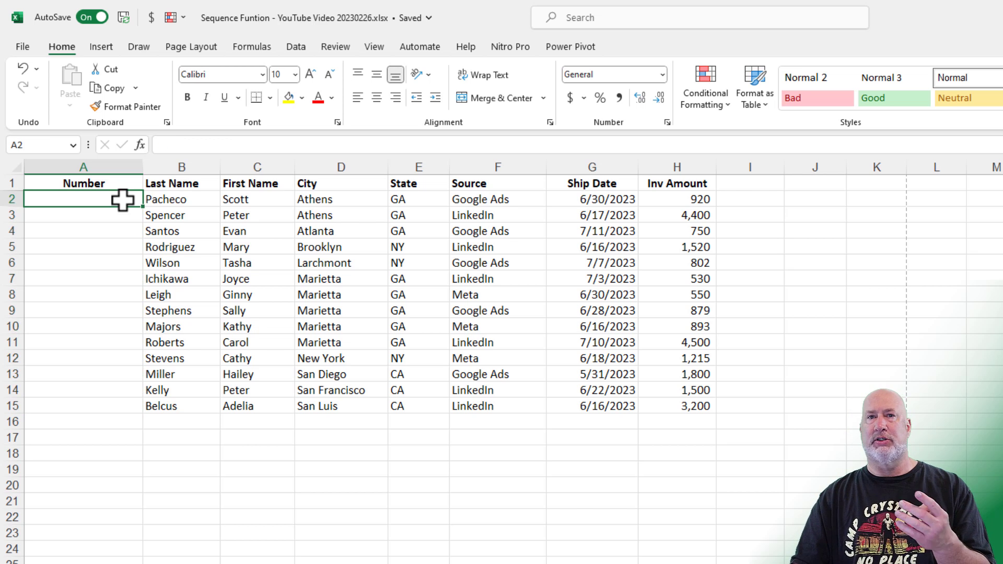
pyautogui.write('1')
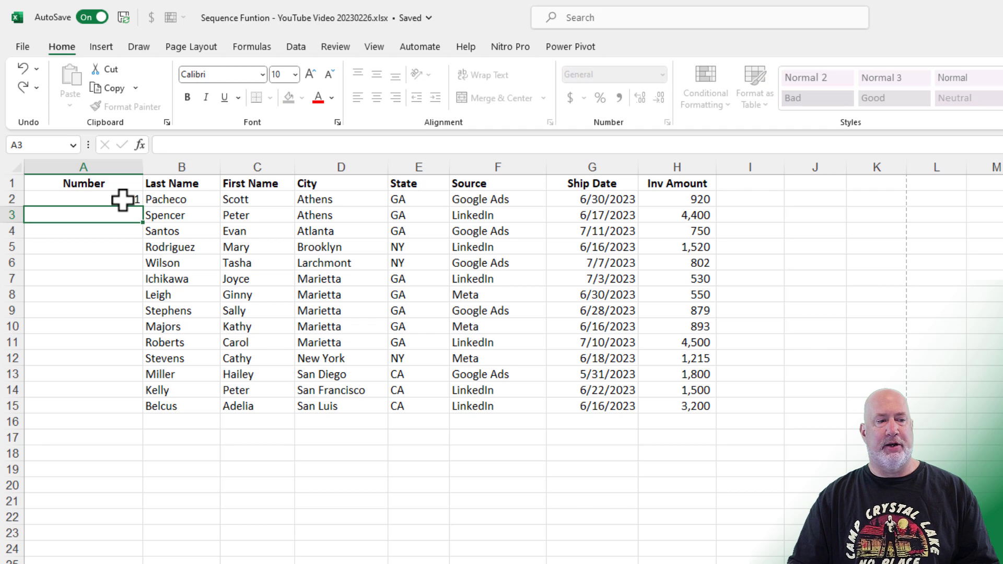
pyautogui.hotkey('ctrl', 'Return')
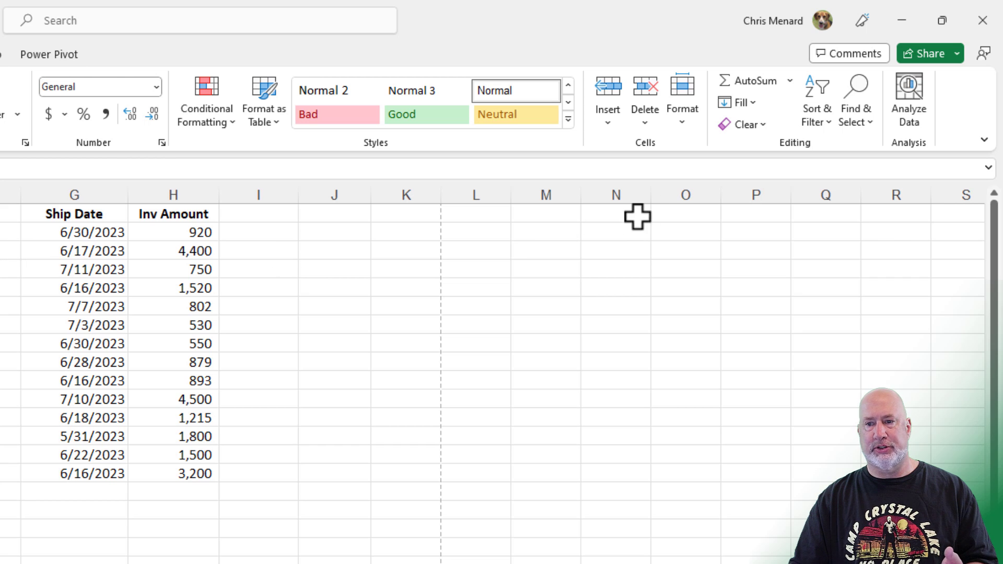
pyautogui.click(751, 104)
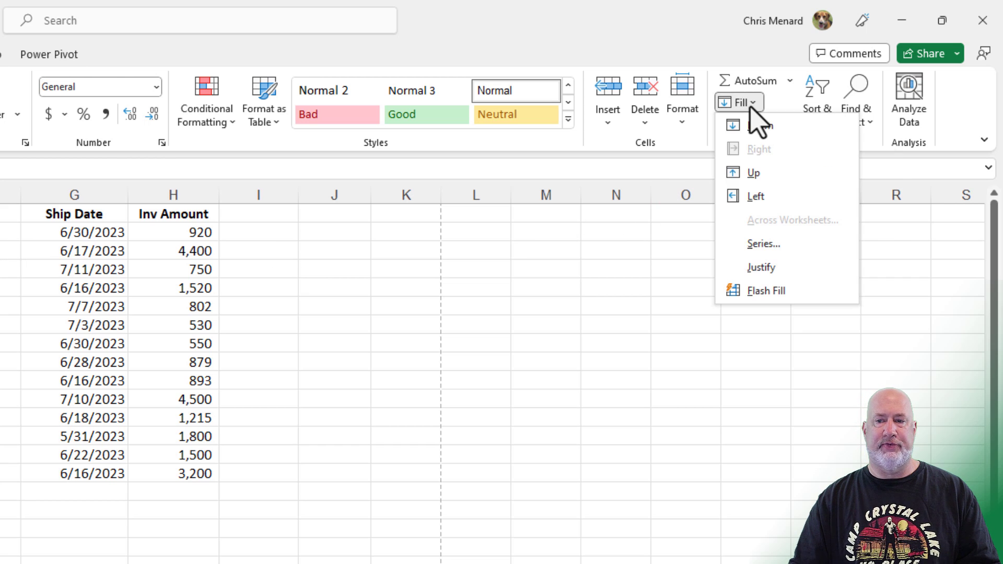
pyautogui.click(760, 245)
pyautogui.click(488, 310)
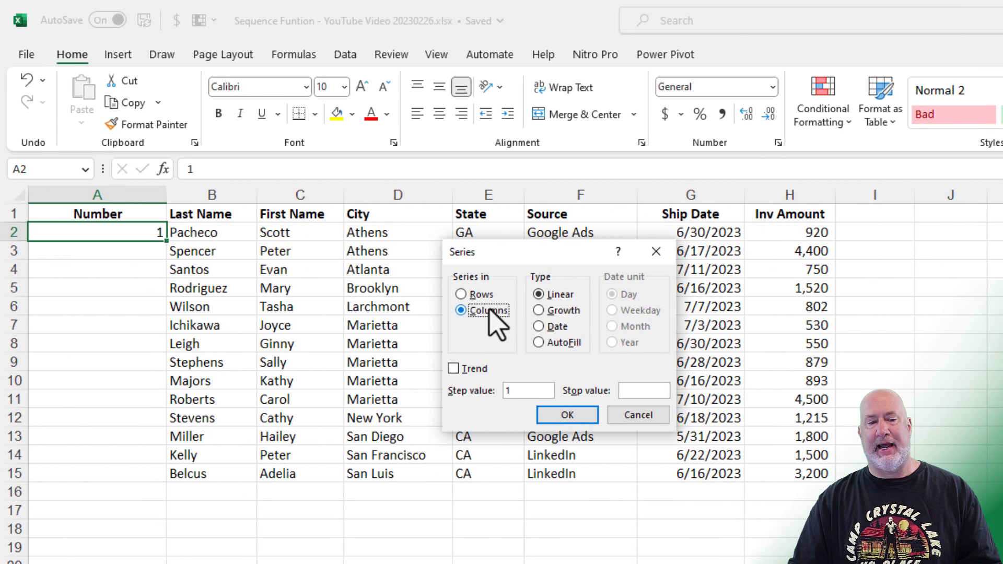
pyautogui.click(644, 391)
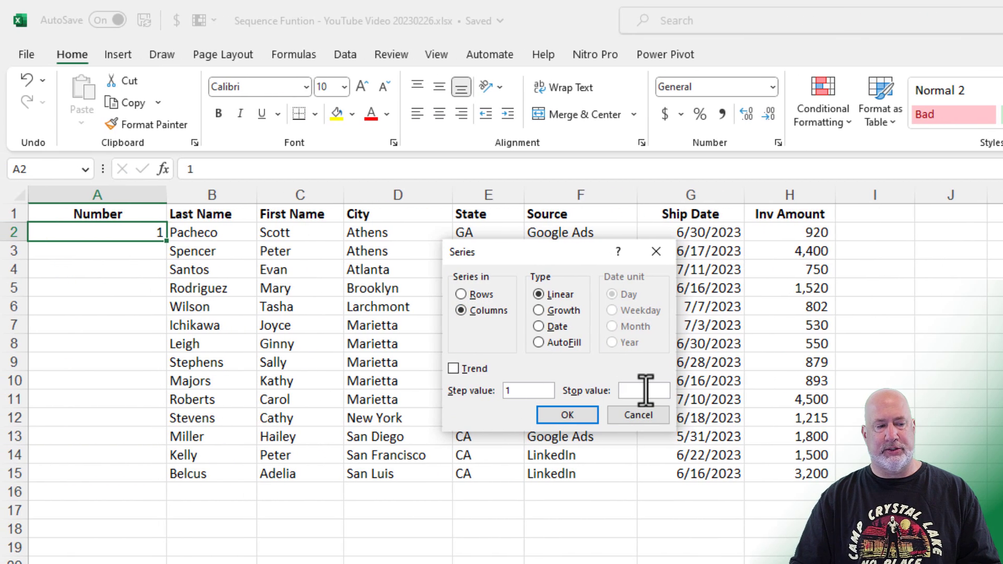
pyautogui.click(567, 416)
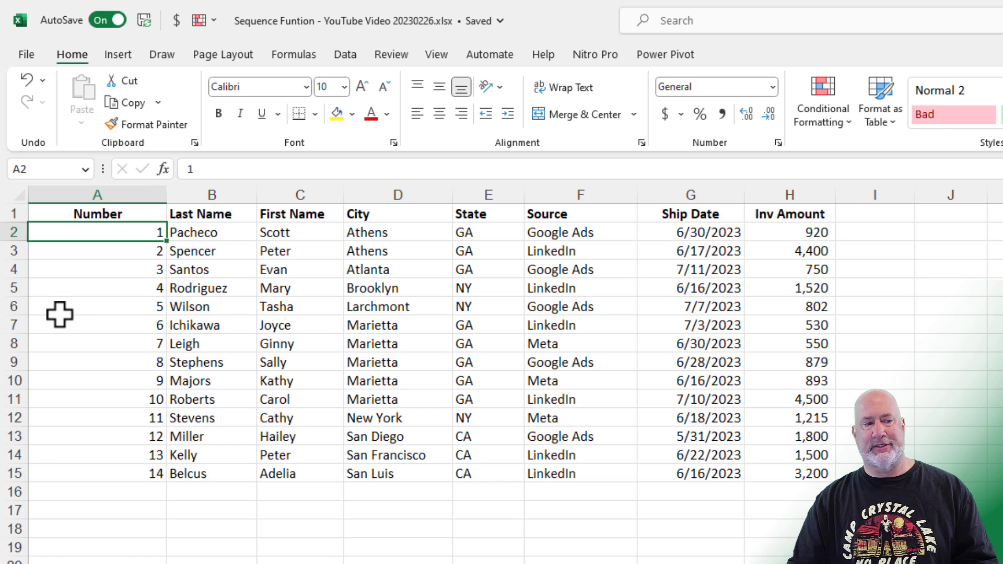
# Delete the Rodriguez row to test the numbering, then undo the deletion
pyautogui.rightClick(15, 288)
pyautogui.click(84, 480)
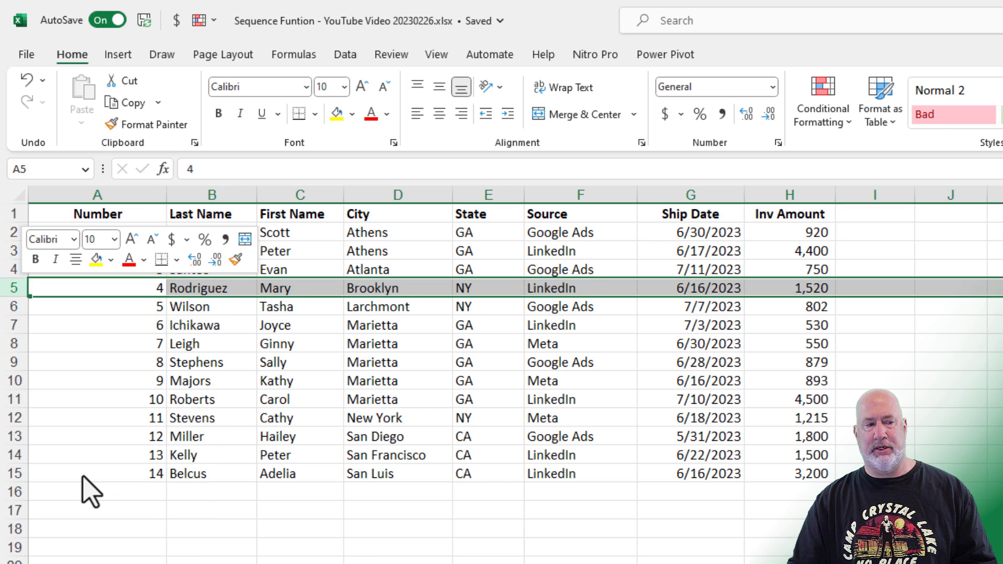
pyautogui.hotkey('ctrl', 'z')
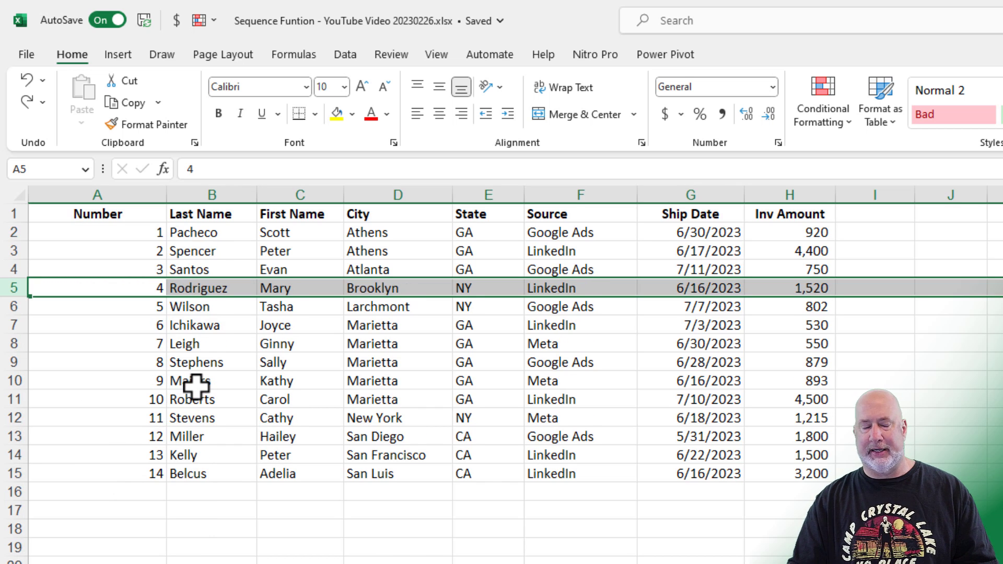
# Select A2:A15, delete the numbers, and return to cell A2
pyautogui.click(139, 268)
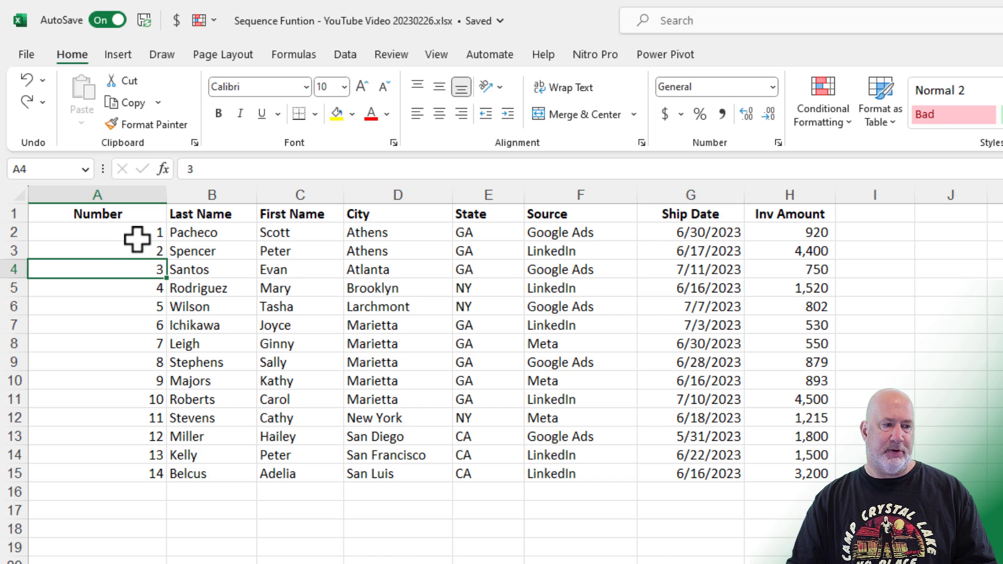
pyautogui.moveTo(139, 238); pyautogui.dragTo(134, 469)
pyautogui.press('Delete')
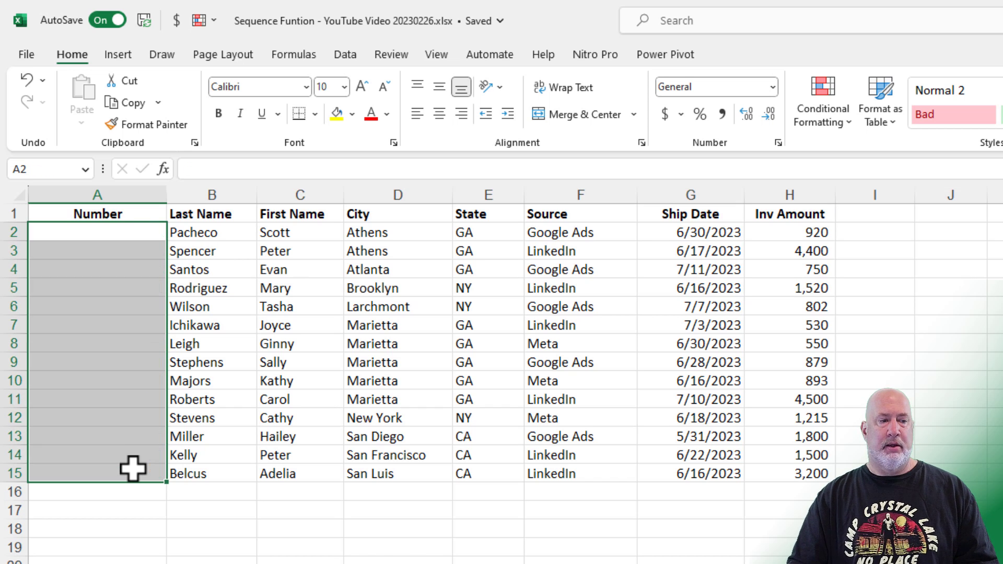
pyautogui.hotkey('ctrl', 'Home')
pyautogui.press('Down')
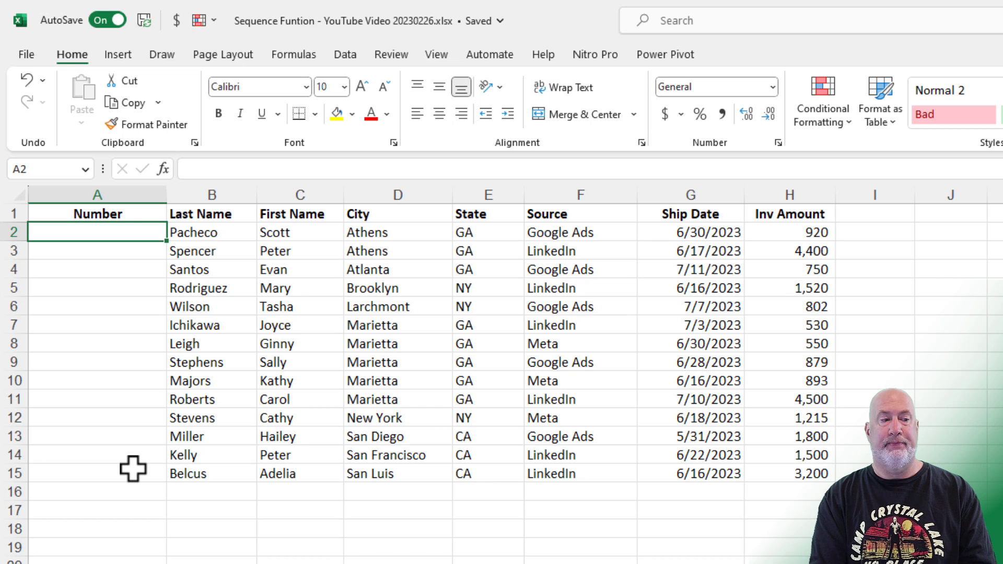
# Enter =SEQUENCE(14) in A2 so numbers 1 through 14 spill down
pyautogui.write('=')
pyautogui.press('BackSpace')
pyautogui.write('=')
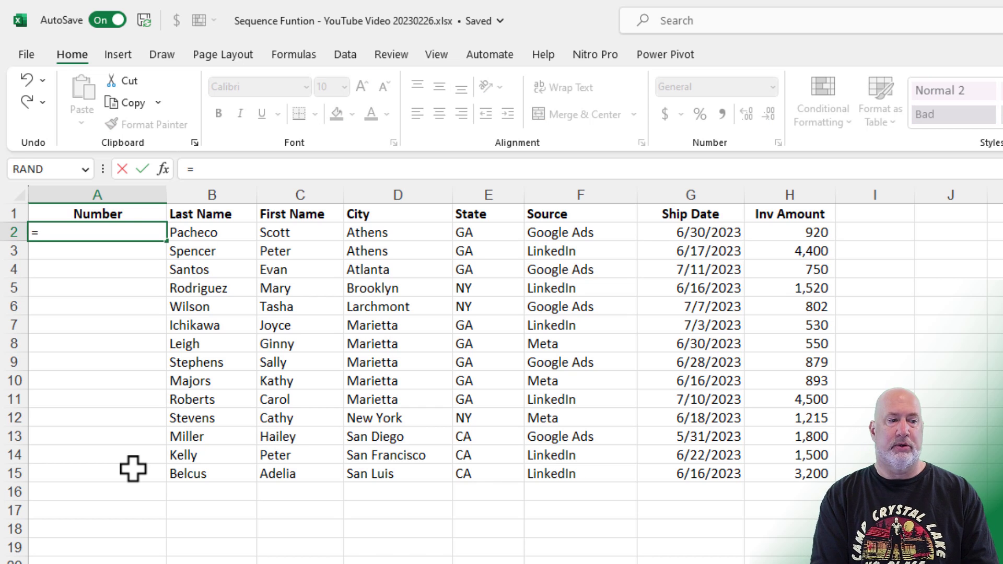
pyautogui.write('seq')
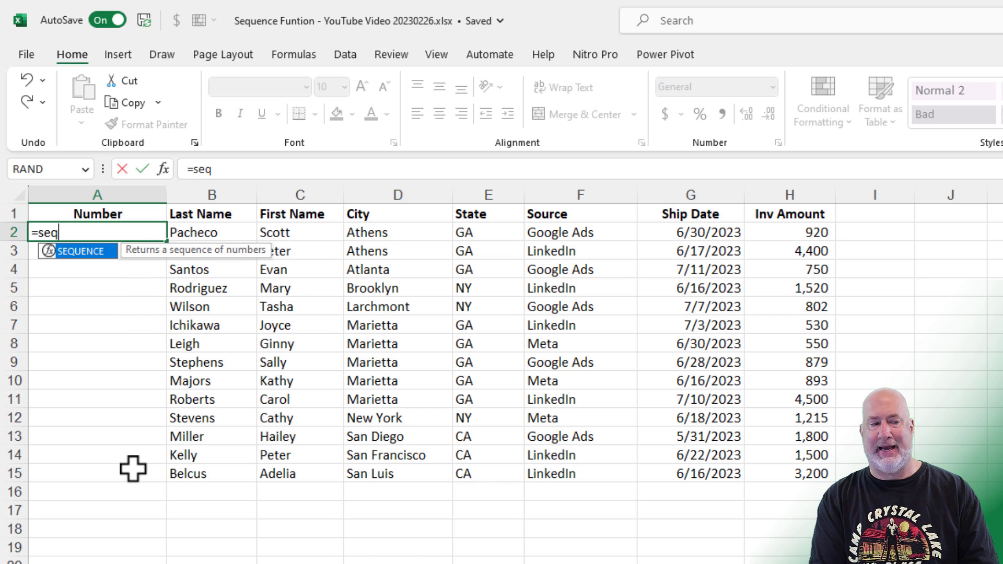
pyautogui.press('Tab')
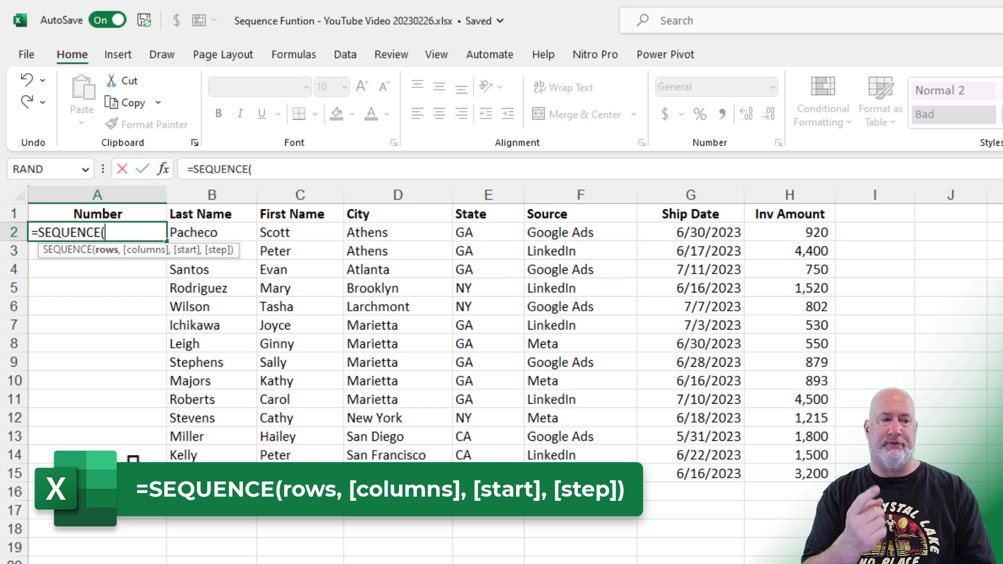
pyautogui.write('14')
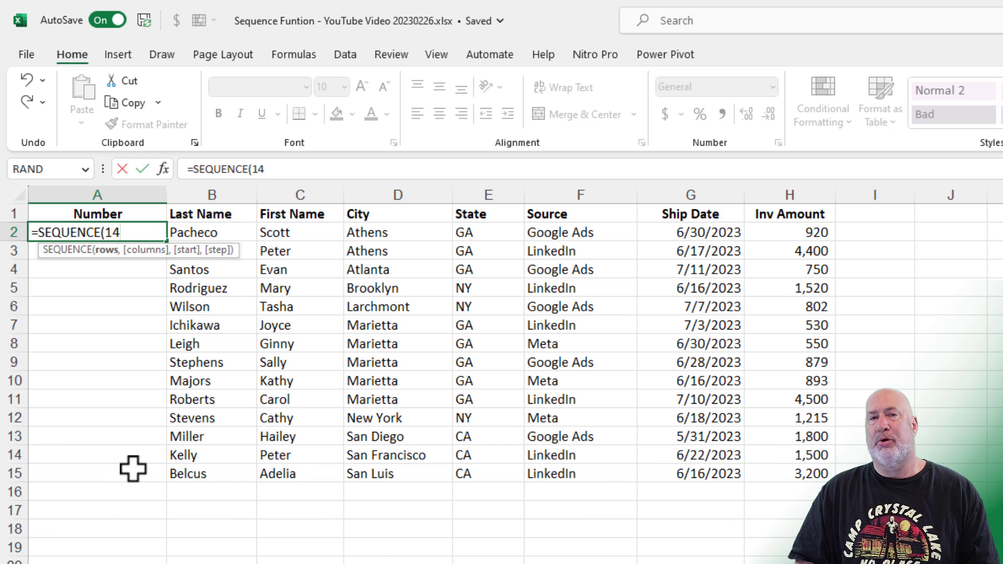
pyautogui.press('Return')
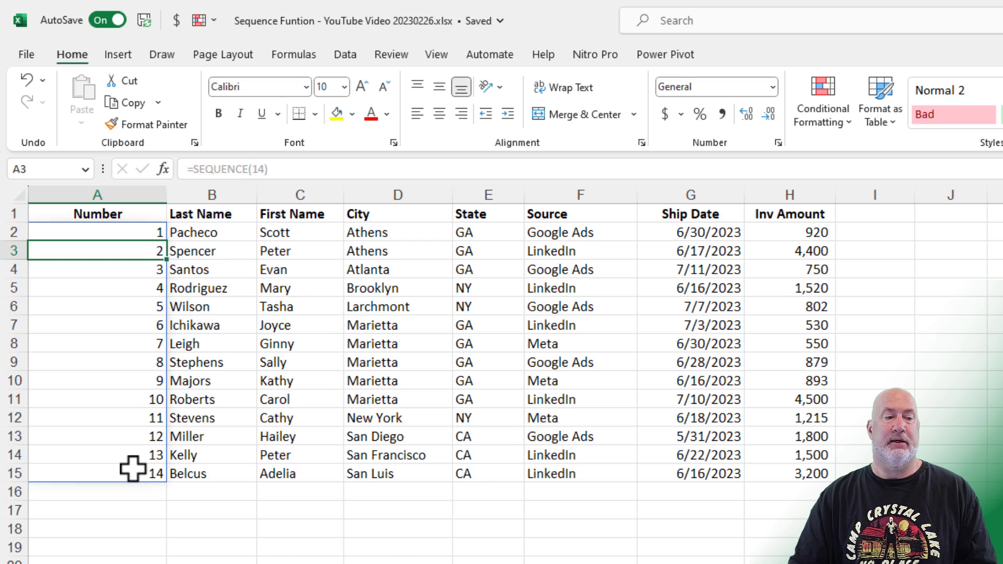
# Delete the Wilson row to test the spill, undo it, and select the spilled numbers
pyautogui.click(134, 311)
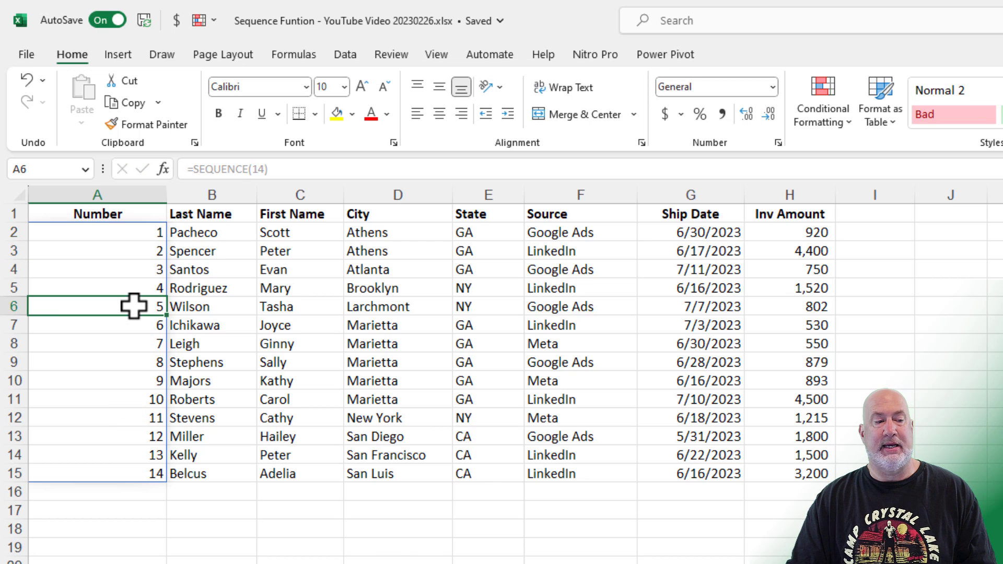
pyautogui.click(10, 307)
pyautogui.rightClick(13, 307)
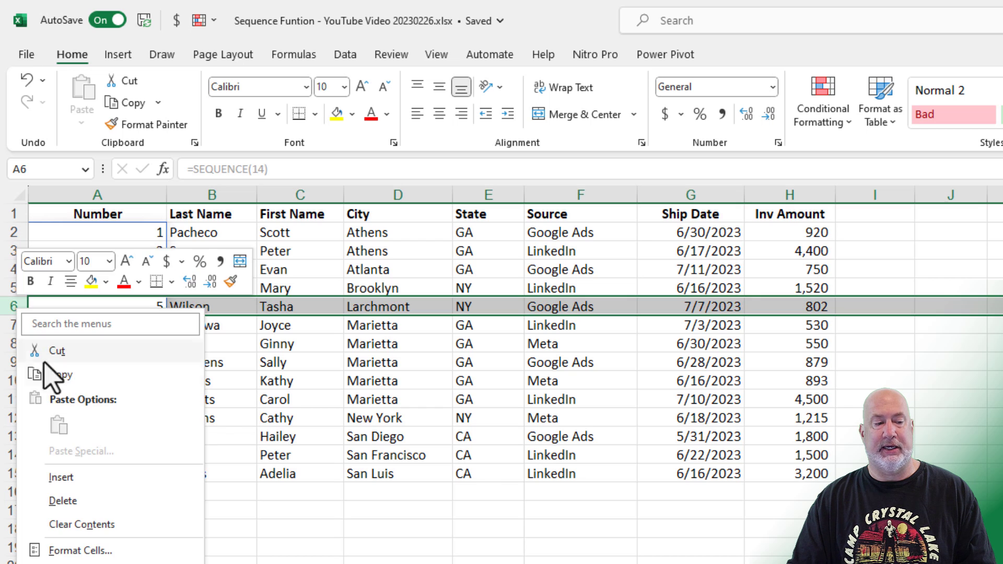
pyautogui.click(85, 499)
pyautogui.click(146, 474)
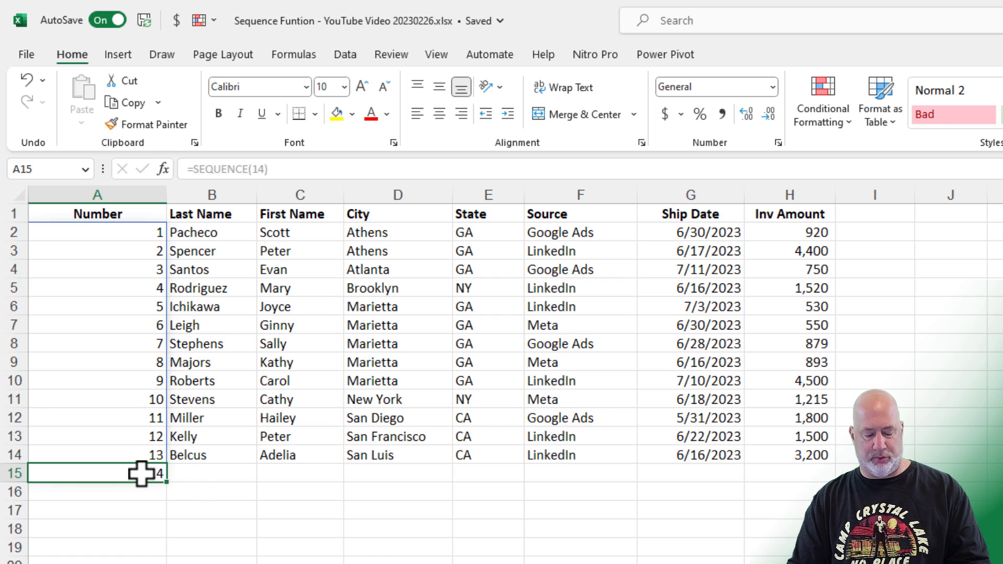
pyautogui.hotkey('ctrl', 'z')
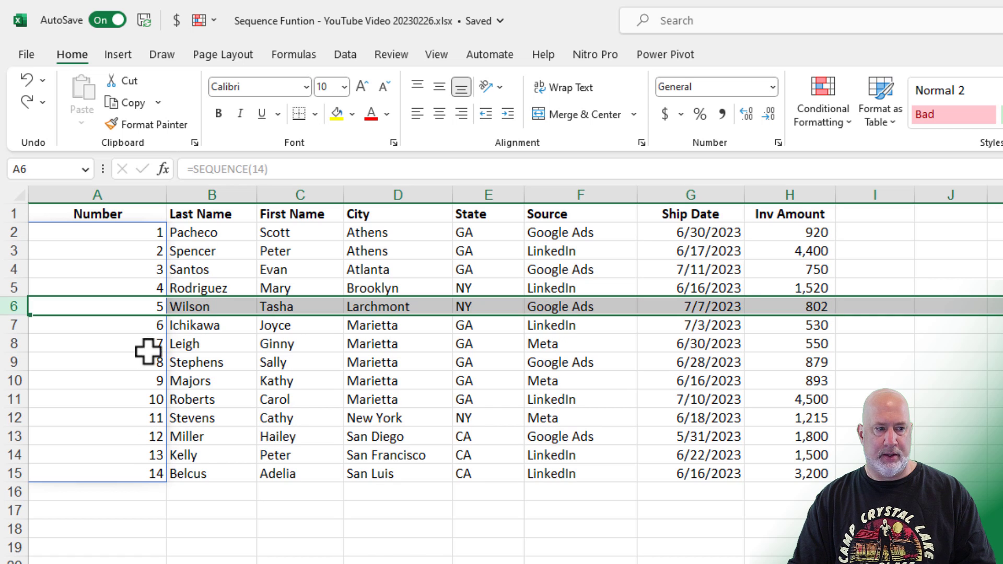
pyautogui.click(139, 233)
pyautogui.moveTo(139, 249); pyautogui.dragTo(139, 466)
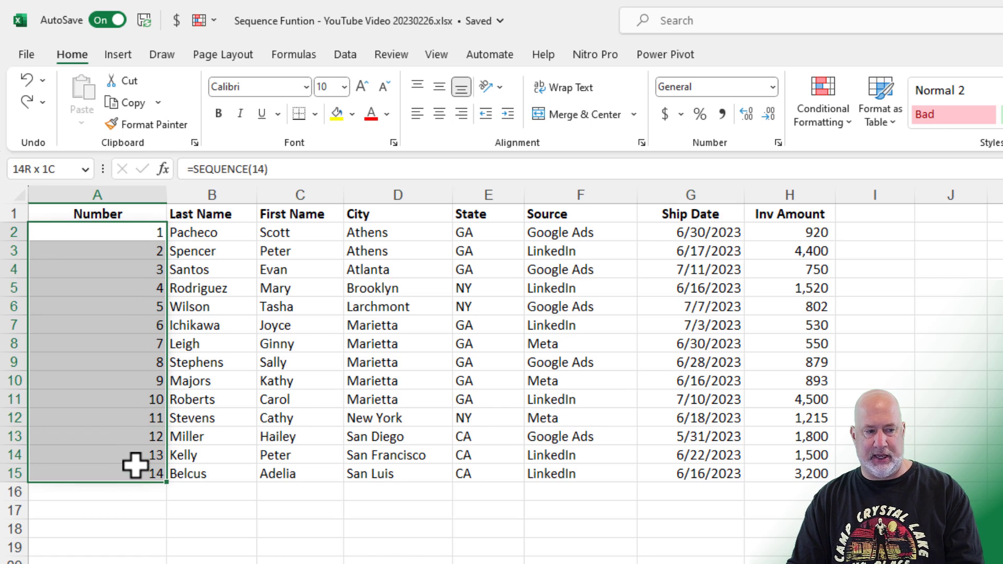
# Delete the =SEQUENCE(14) spill and select A2 for a new formula
pyautogui.press('Delete')
pyautogui.click(140, 231)
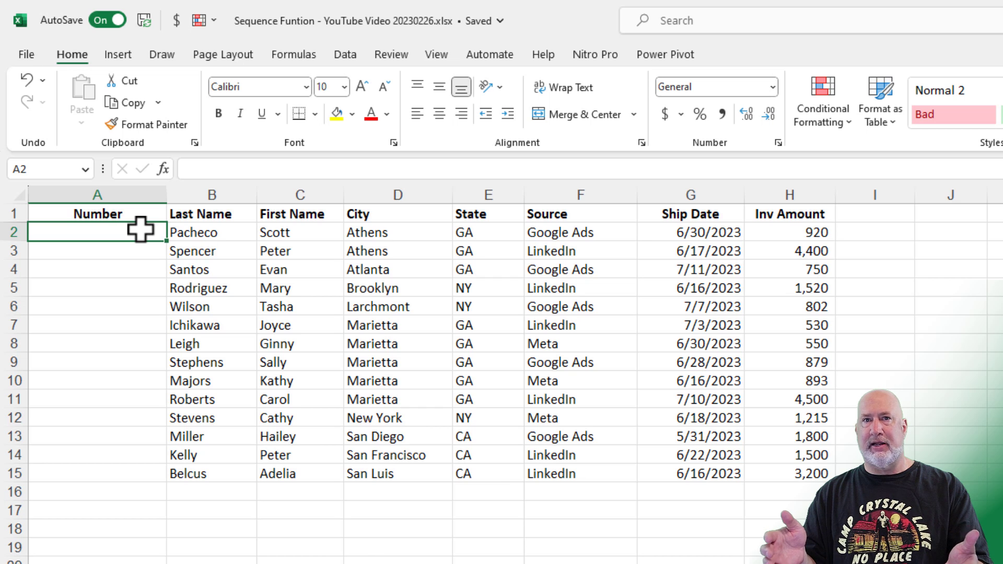
# Enter =SEQUENCE(COUNTA(B2:B40 in A2, prompting Excel to offer the closing parentheses
pyautogui.write('=')
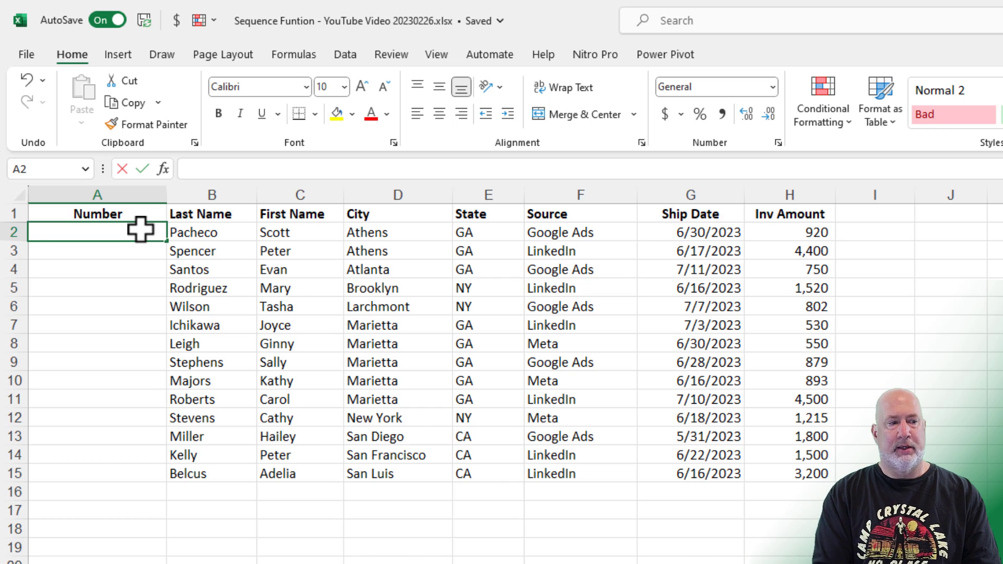
pyautogui.write('seq')
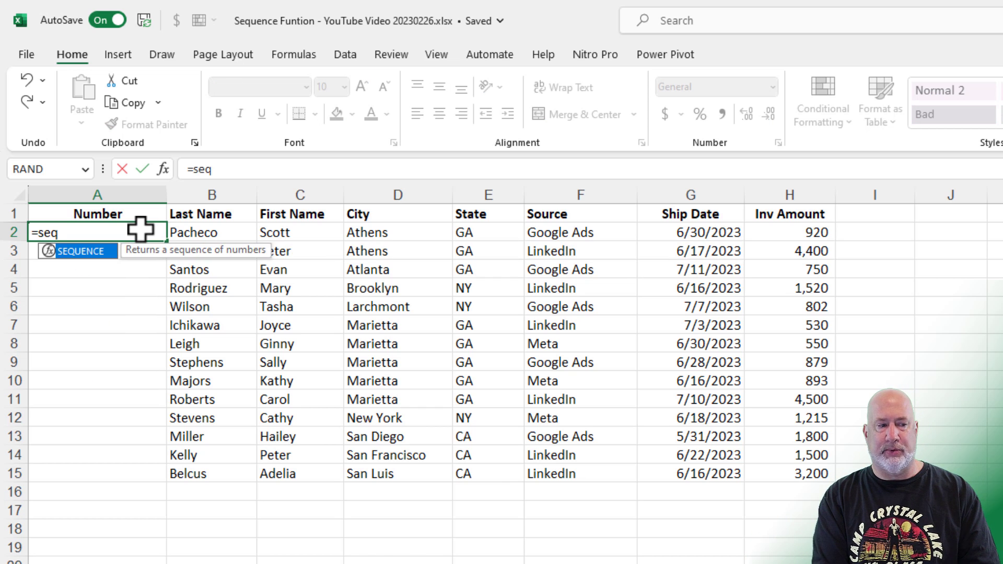
pyautogui.press('Tab')
pyautogui.write('counta')
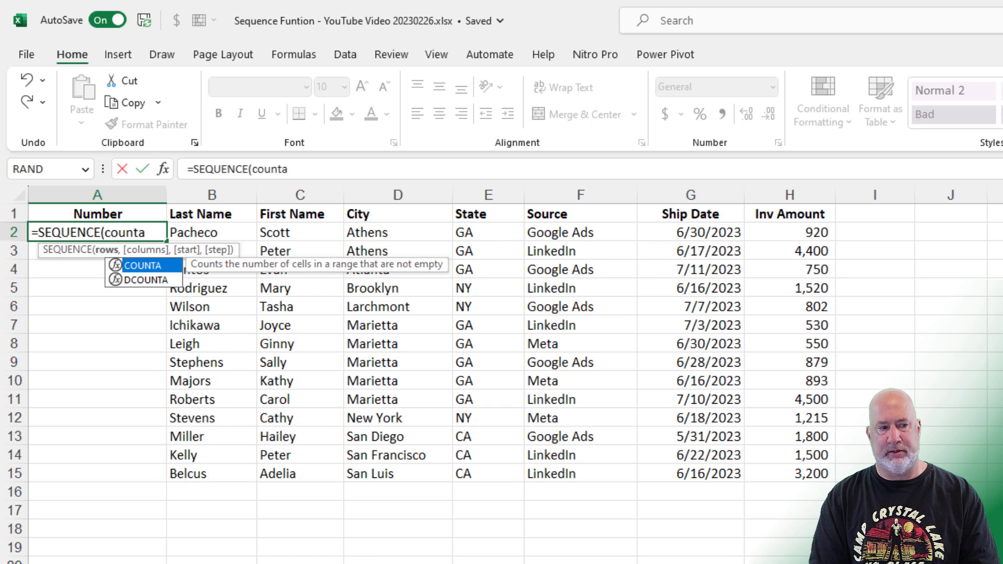
pyautogui.press('Tab')
pyautogui.write('B2:')
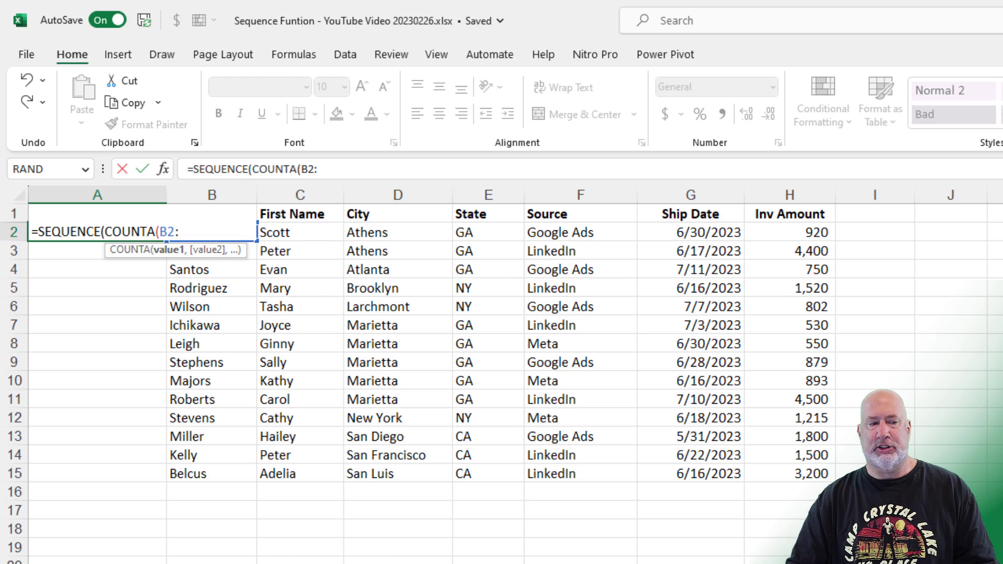
pyautogui.write('40')
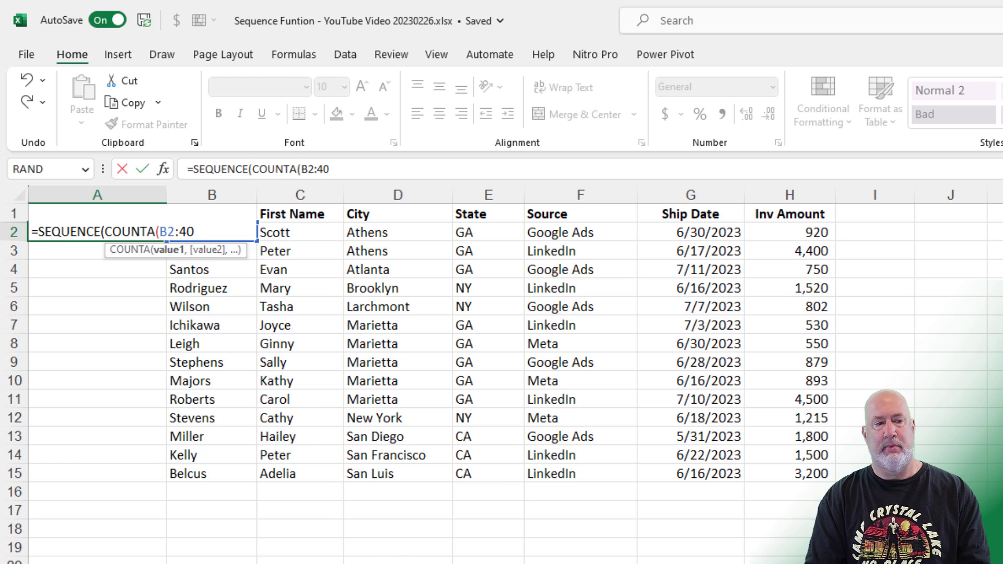
pyautogui.press('BackSpace')
pyautogui.press('BackSpace')
pyautogui.write('B40')
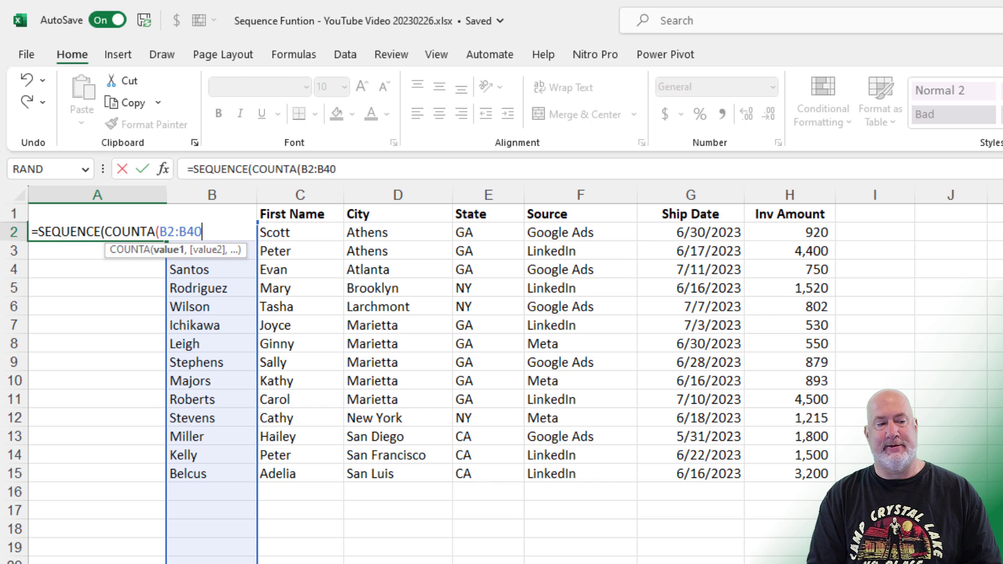
pyautogui.press('Return')
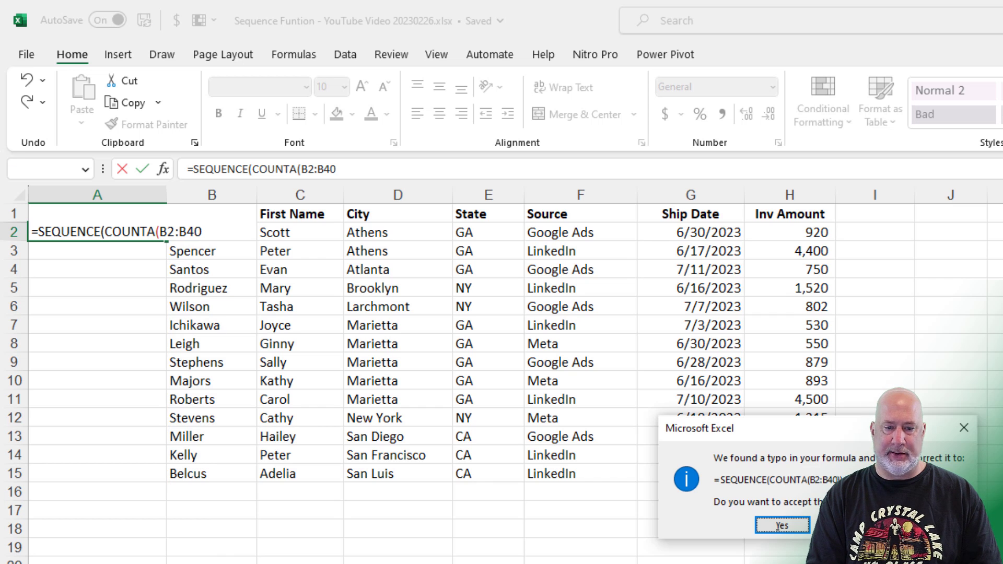
pyautogui.press('Return')
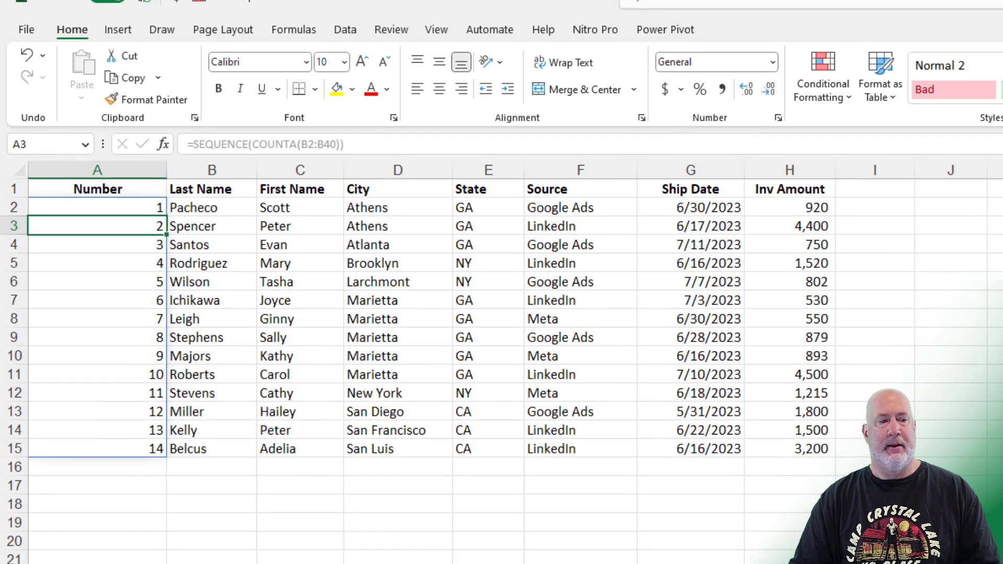
pyautogui.click(157, 233)
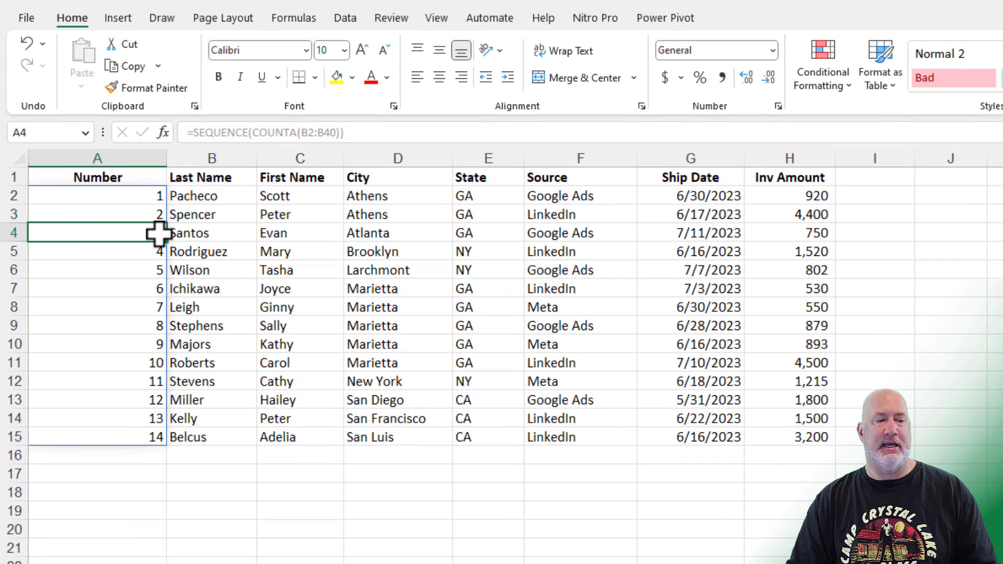
pyautogui.click(139, 196)
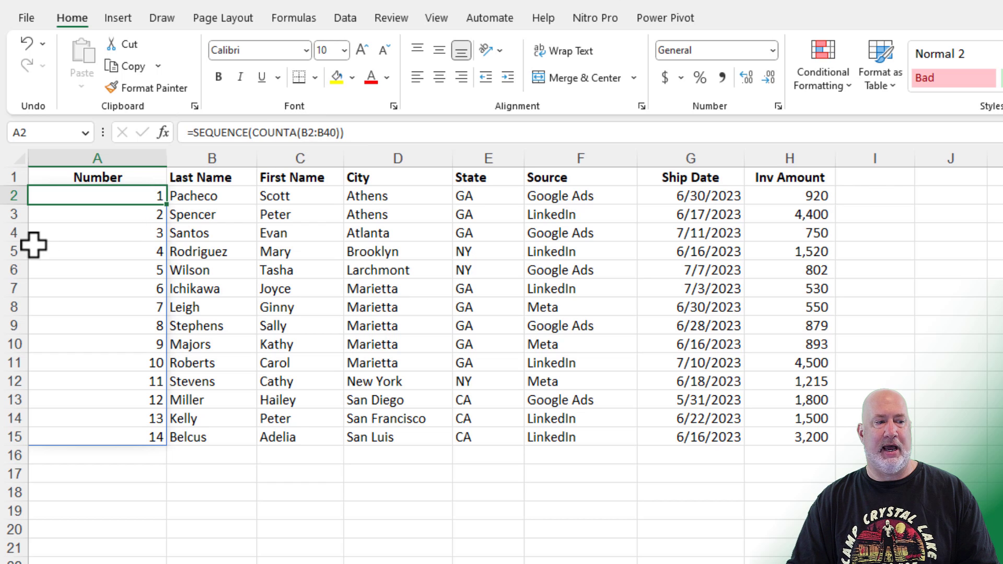
pyautogui.click(10, 233)
pyautogui.rightClick(9, 233)
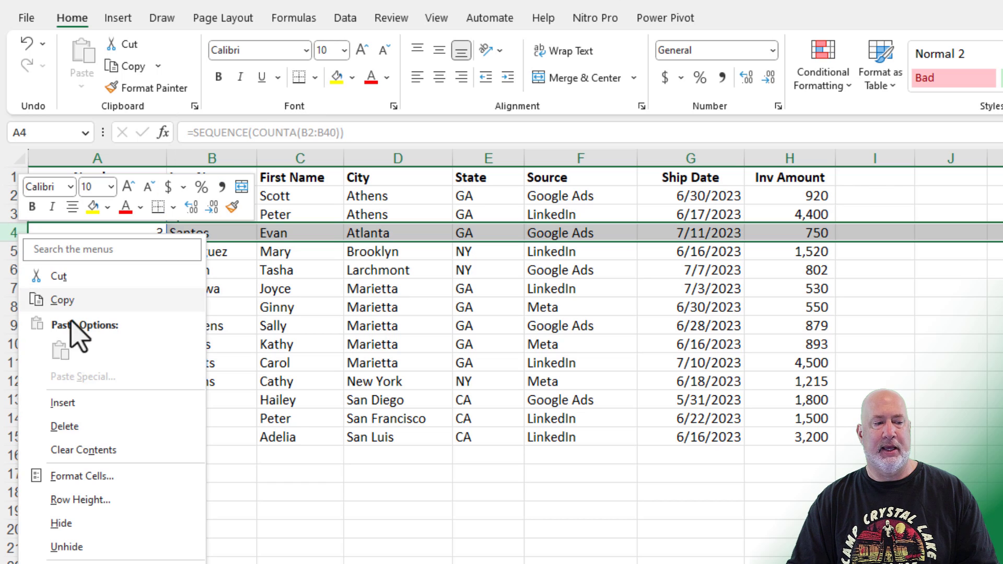
pyautogui.click(121, 431)
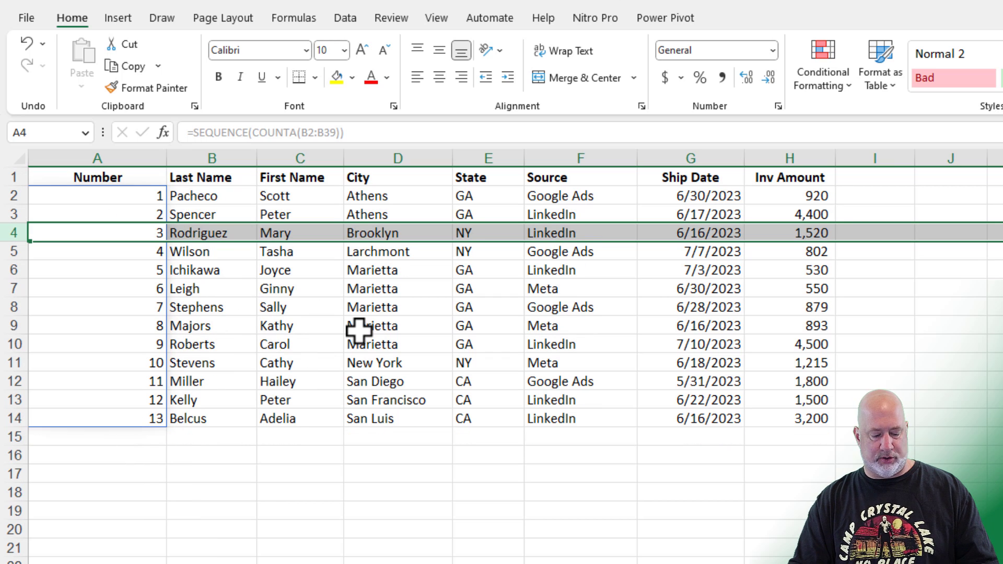
pyautogui.hotkey('ctrl', 'z')
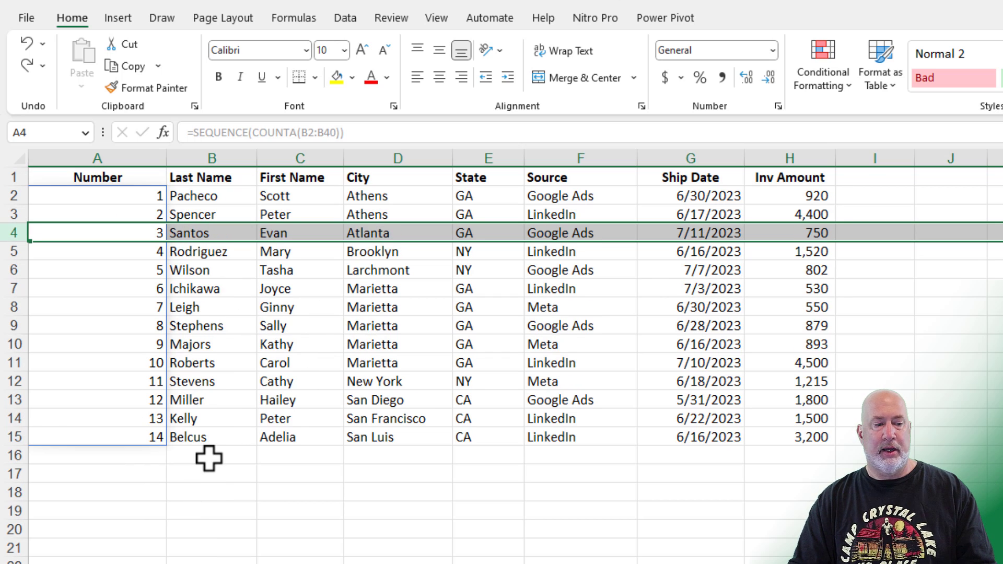
# Enter a new customer's last name in B16 and first name in C16, extending the numbering to 15
pyautogui.click(209, 456)
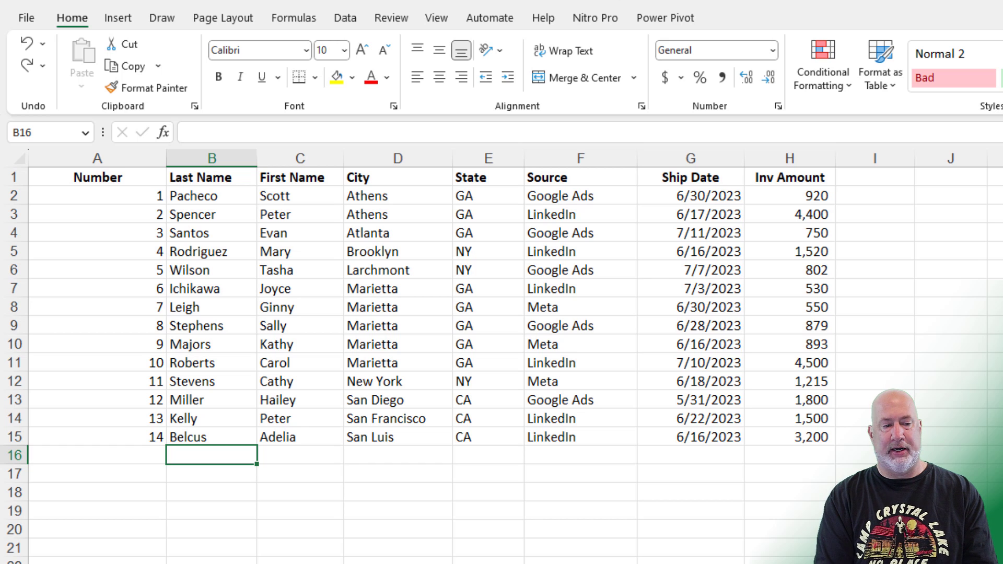
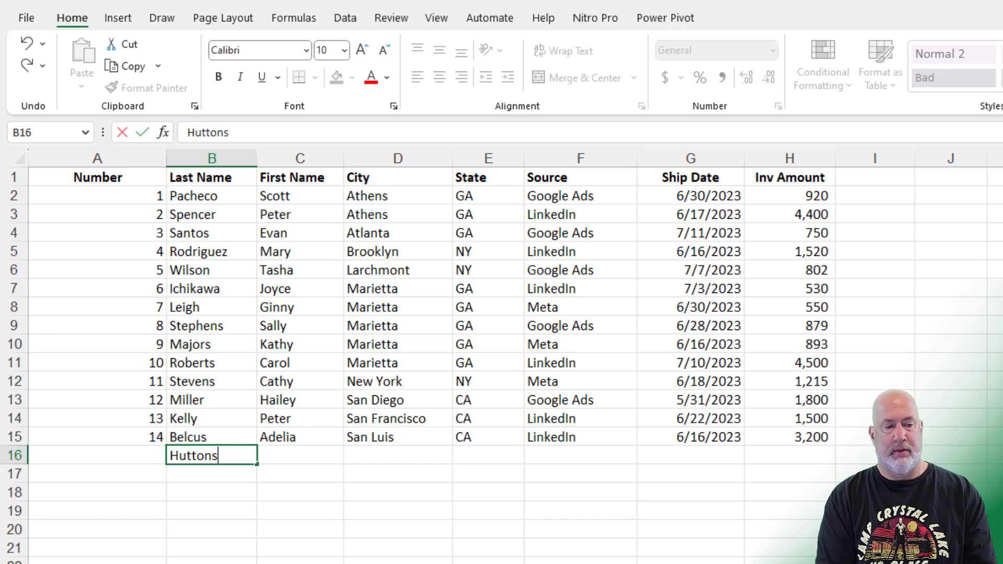
pyautogui.press('Tab')
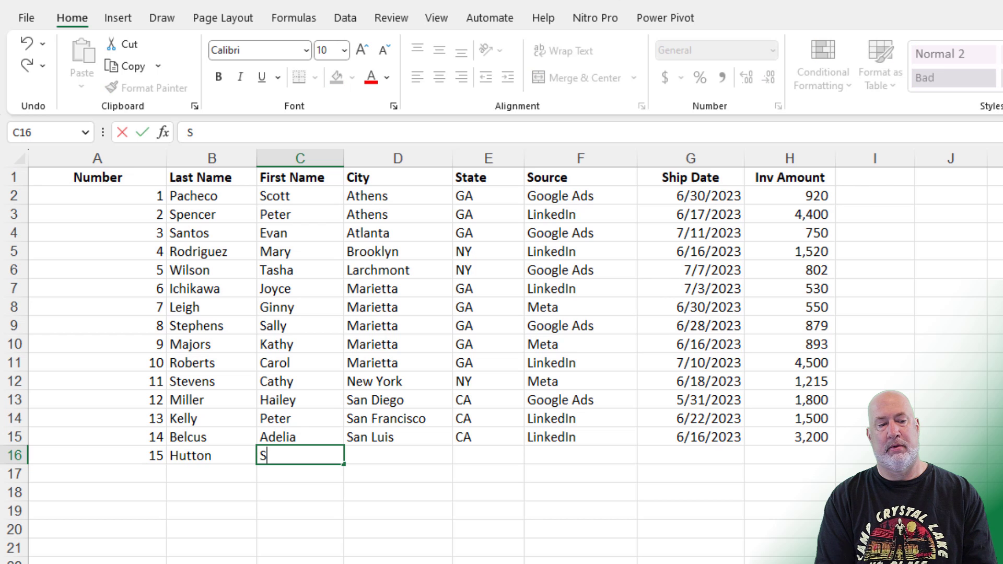
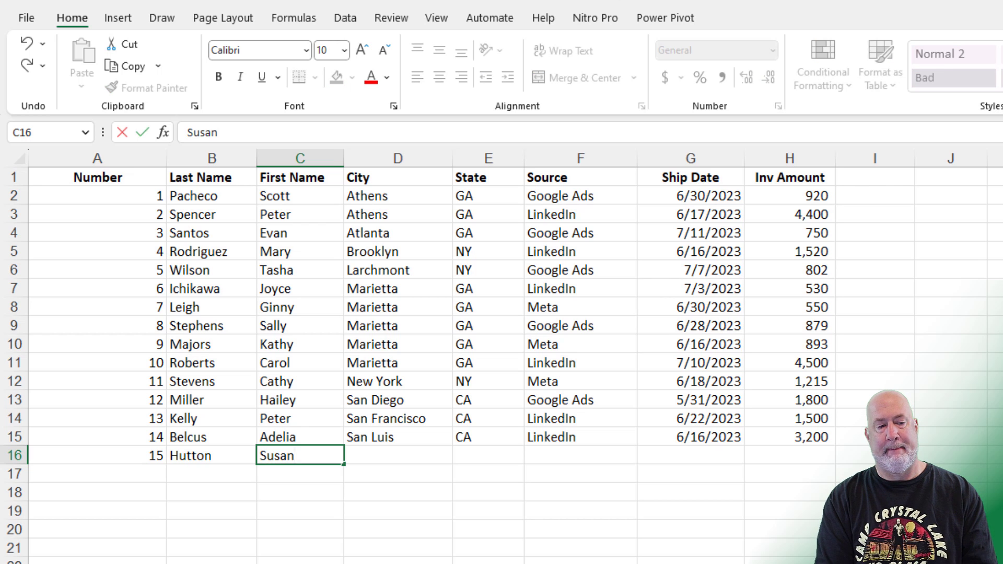
pyautogui.press('Tab')
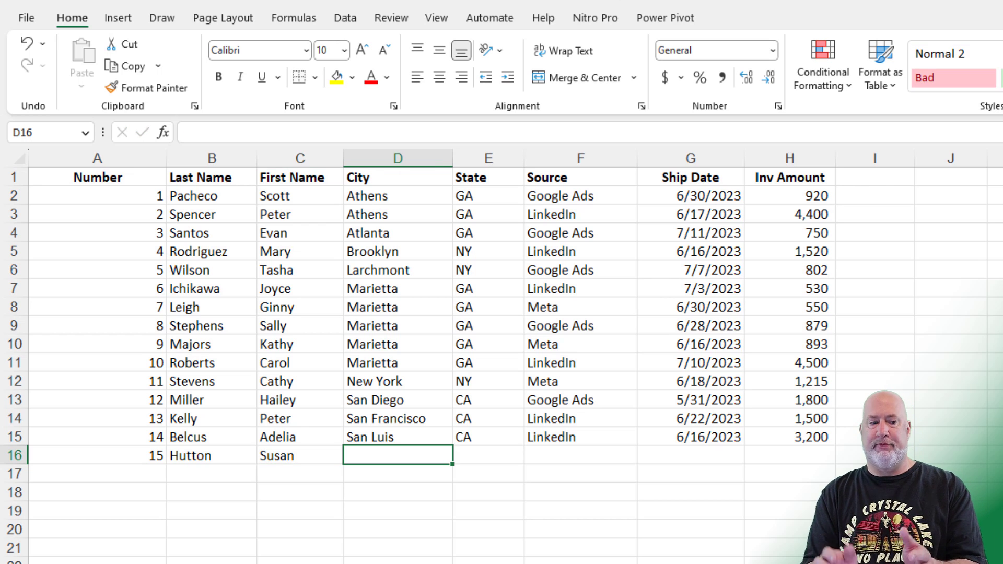
pyautogui.click(211, 455)
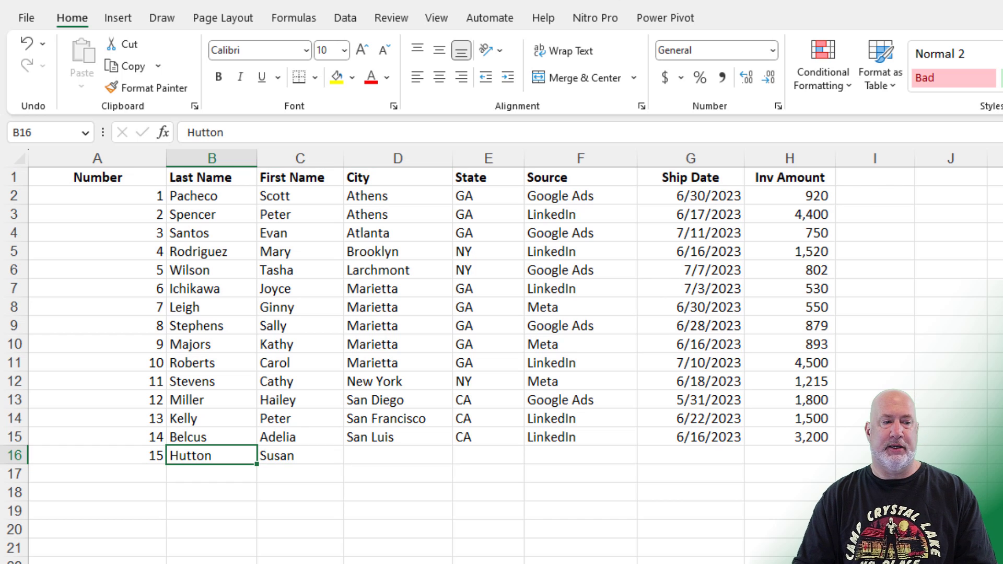
pyautogui.click(152, 195)
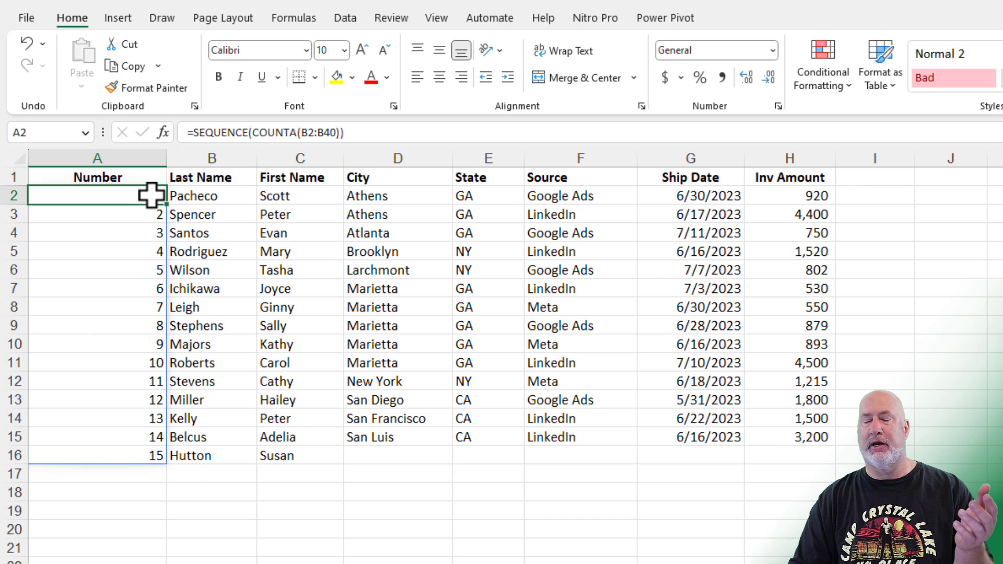